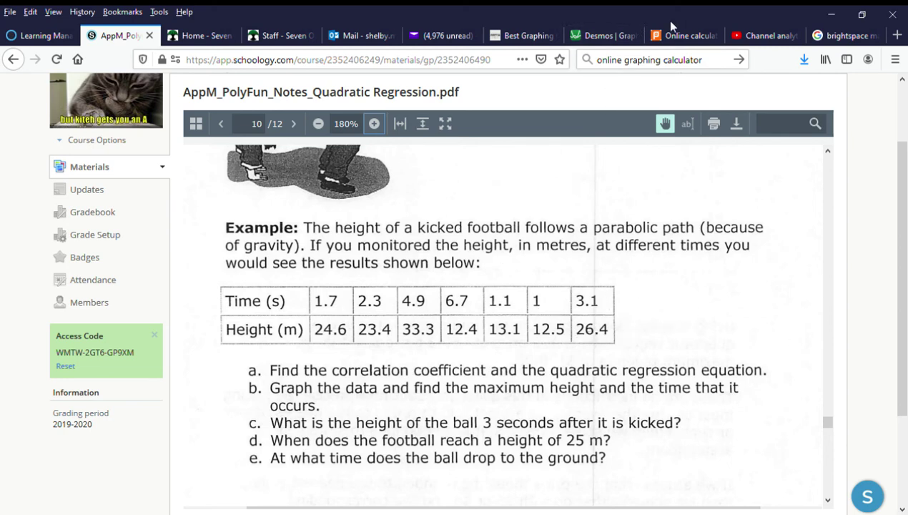
# Step: Verify the football times (X) and heights (Y) are space-separated, then view the regression results
pyautogui.click(685, 37)
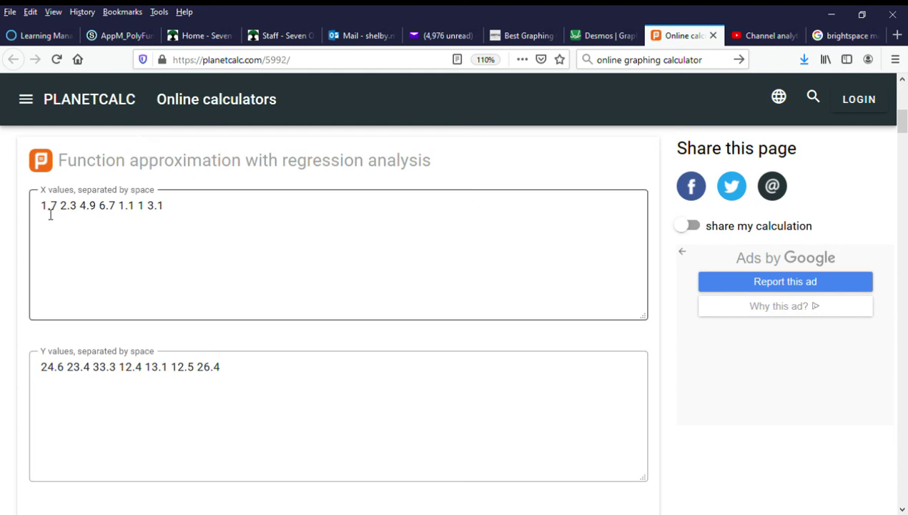
pyautogui.click(122, 211)
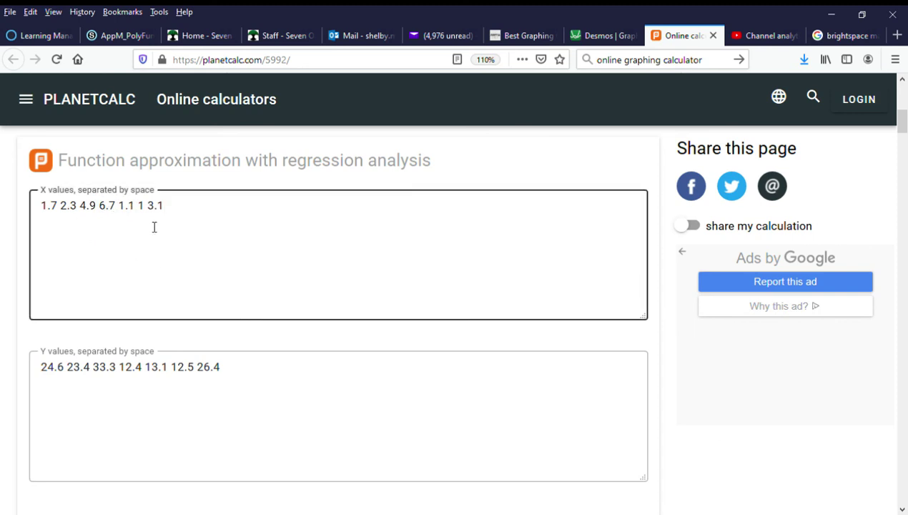
pyautogui.hotkey('shift', 'Right')
pyautogui.press('Right')
pyautogui.press('Right')
pyautogui.hotkey('shift', 'Right')
pyautogui.click(186, 215)
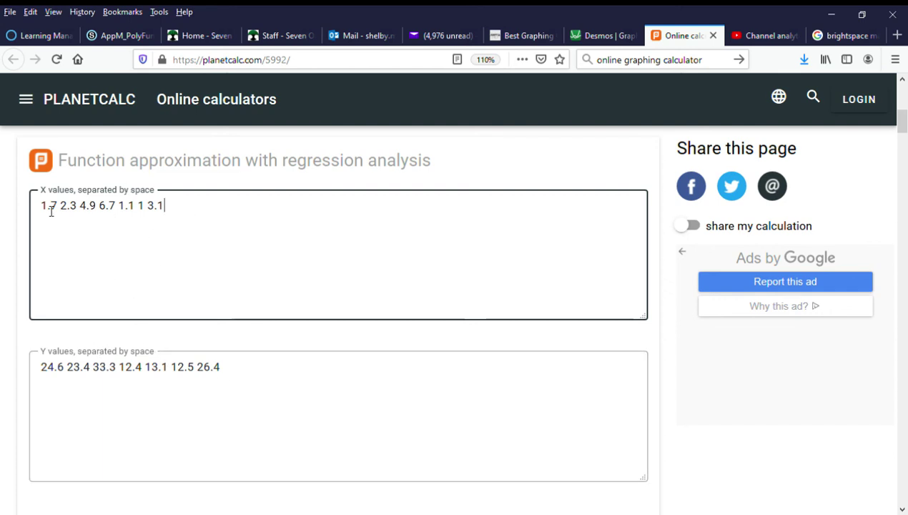
pyautogui.scroll(-15, 474, 334)
# Step: Scroll back up to the regression options and switch off linear regression
pyautogui.scroll(10, 472, 343)
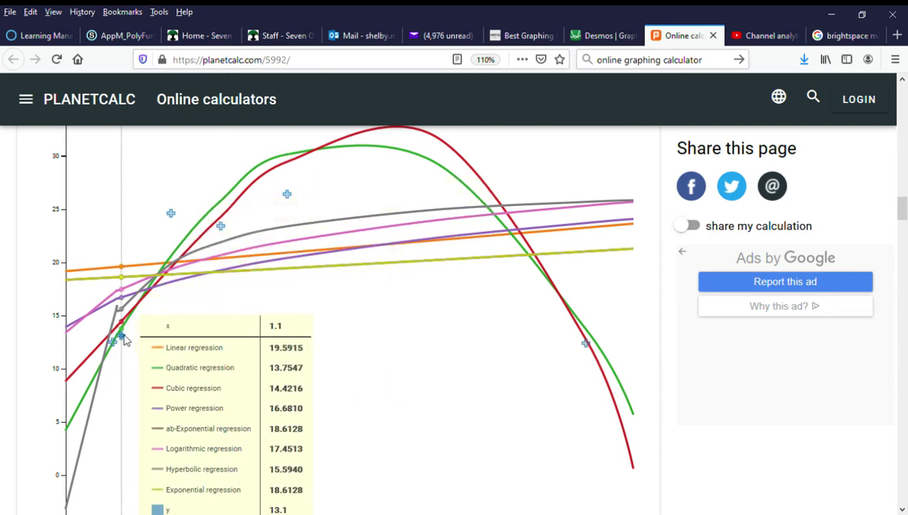
pyautogui.scroll(2, 577, 325)
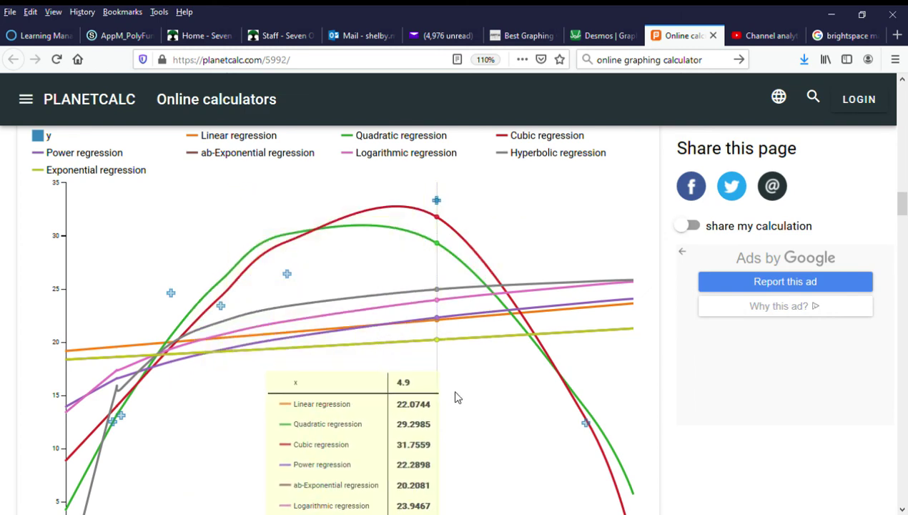
pyautogui.scroll(2, 422, 388)
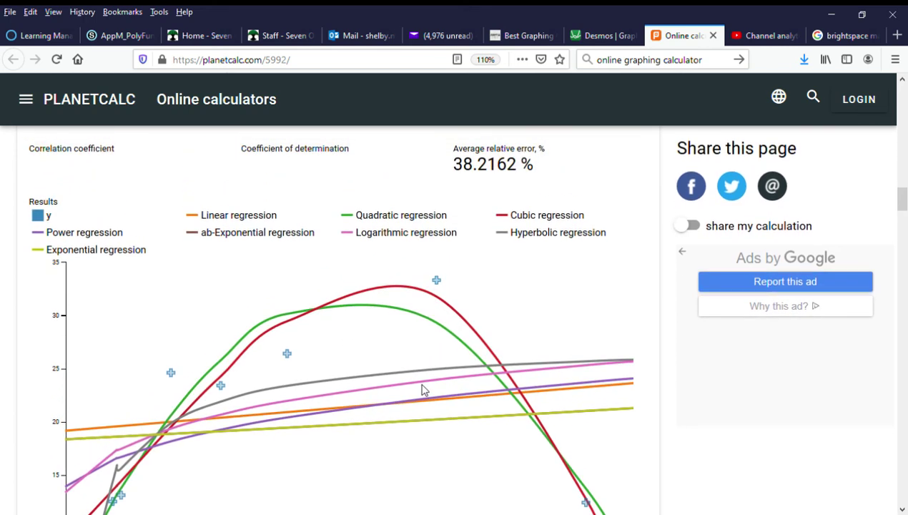
pyautogui.scroll(15, 422, 390)
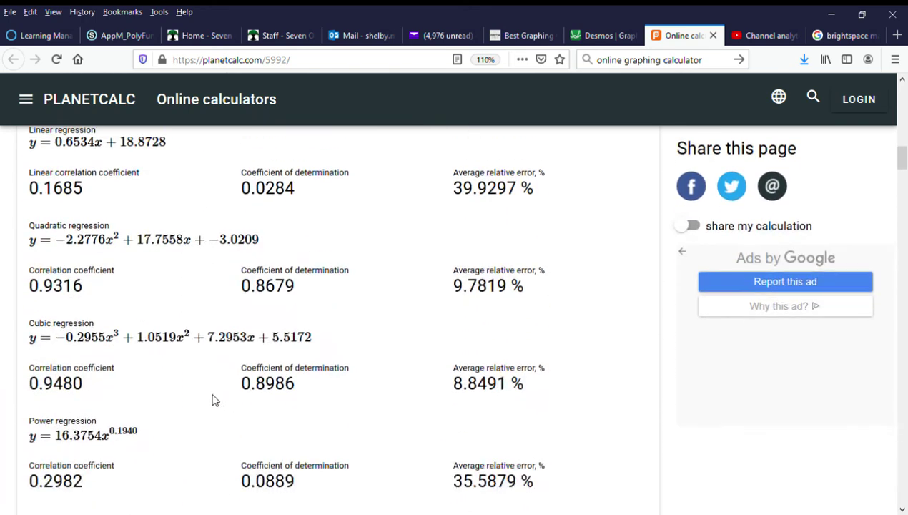
pyautogui.click(56, 302)
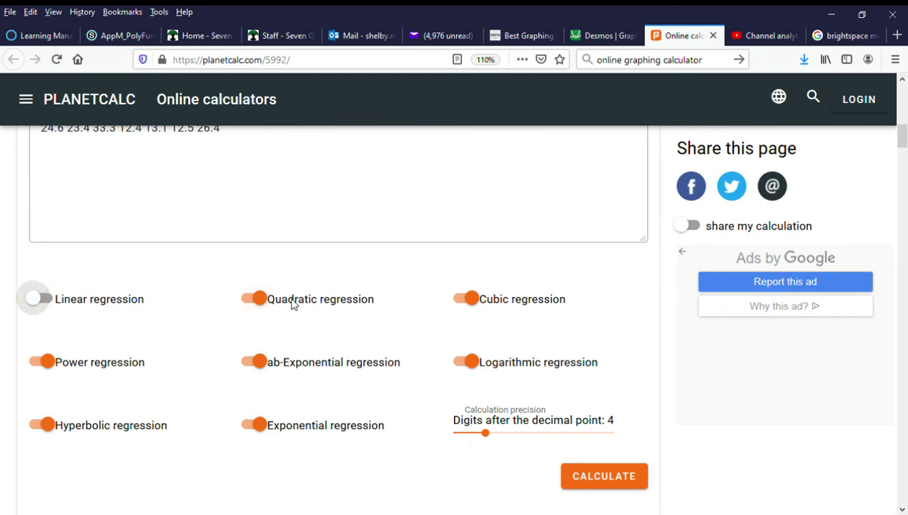
# Step: Disable cubic, logarithmic, ab-exponential, power, hyperbolic and exponential regressions; set precision to 20 digits
pyautogui.click(472, 299)
pyautogui.click(470, 364)
pyautogui.click(259, 365)
pyautogui.click(43, 363)
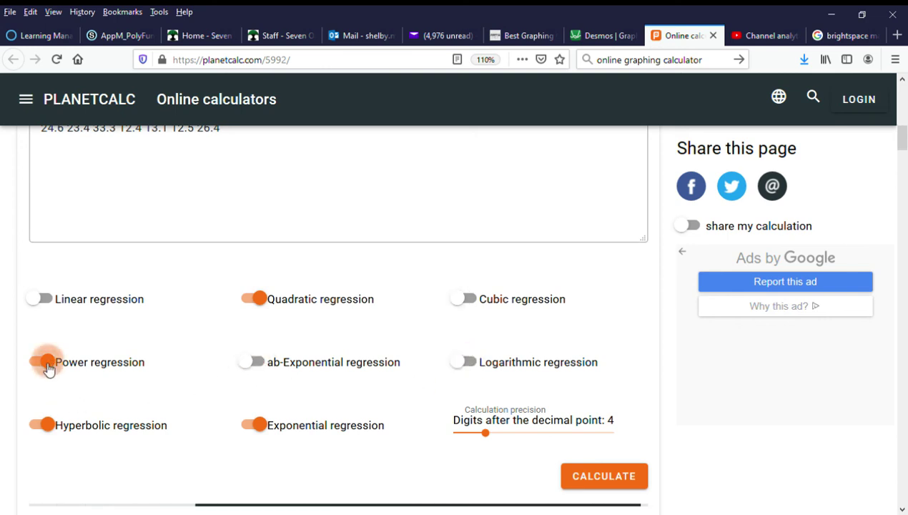
pyautogui.click(47, 426)
pyautogui.click(258, 428)
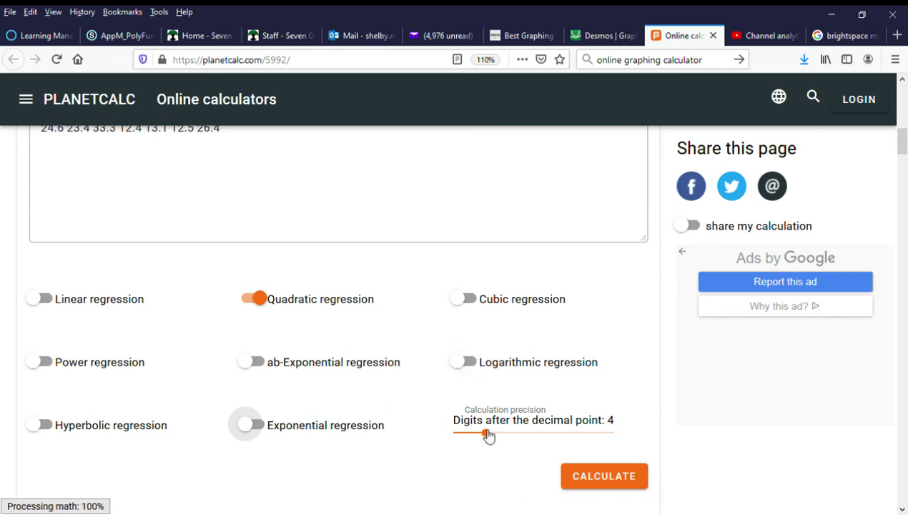
pyautogui.moveTo(492, 438); pyautogui.dragTo(563, 442)
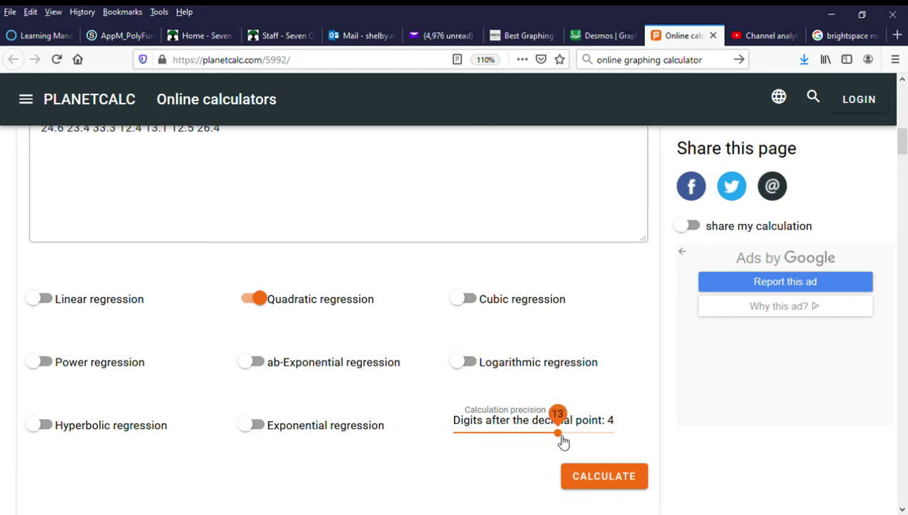
pyautogui.moveTo(562, 442); pyautogui.dragTo(682, 446)
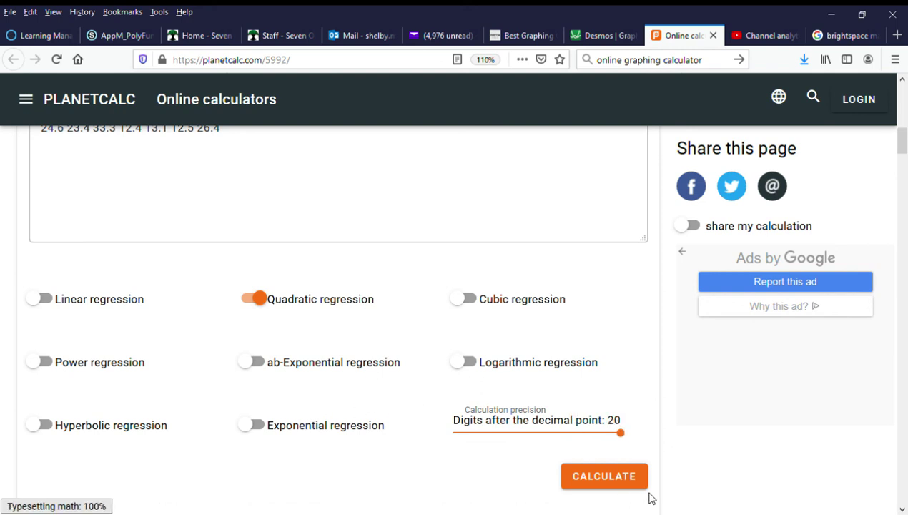
# Step: Calculate the quadratic regression, getting correlation 0.9315954032836335, and review its fitted curve
pyautogui.click(627, 489)
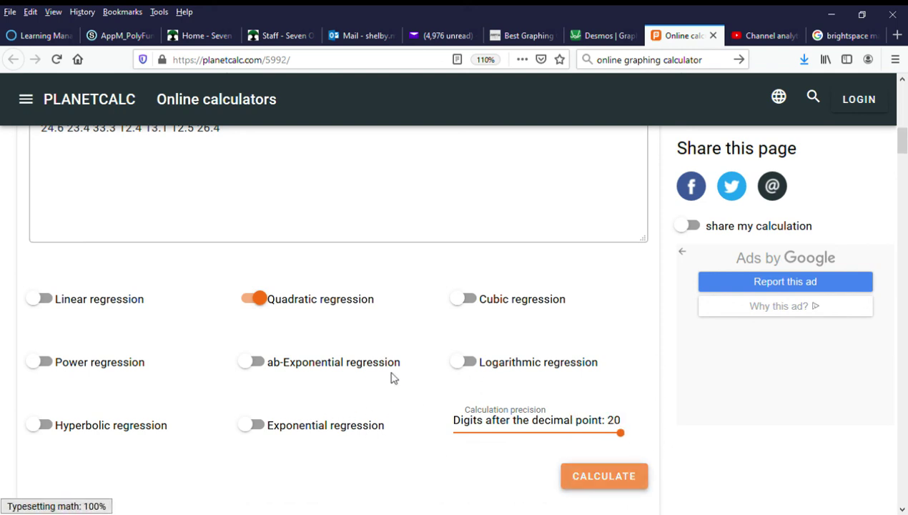
pyautogui.scroll(2, 392, 379)
pyautogui.scroll(2, 392, 379)
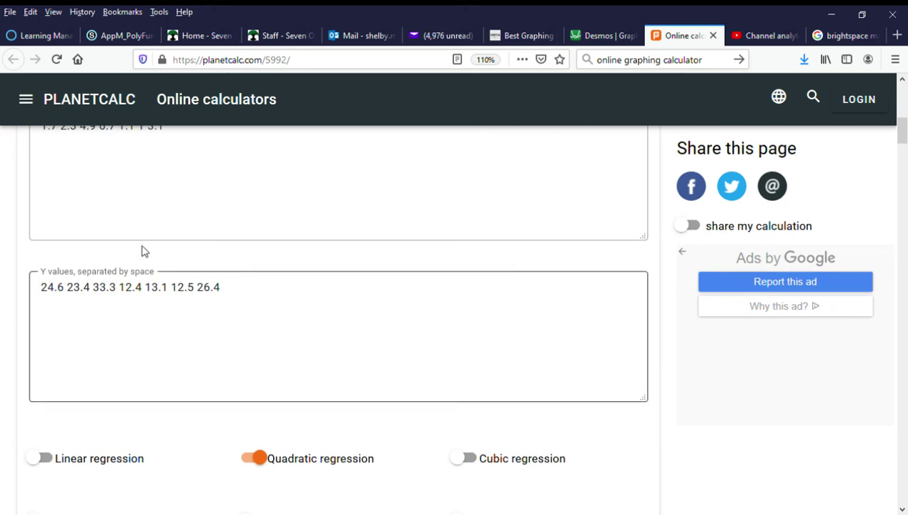
pyautogui.scroll(-10, 406, 386)
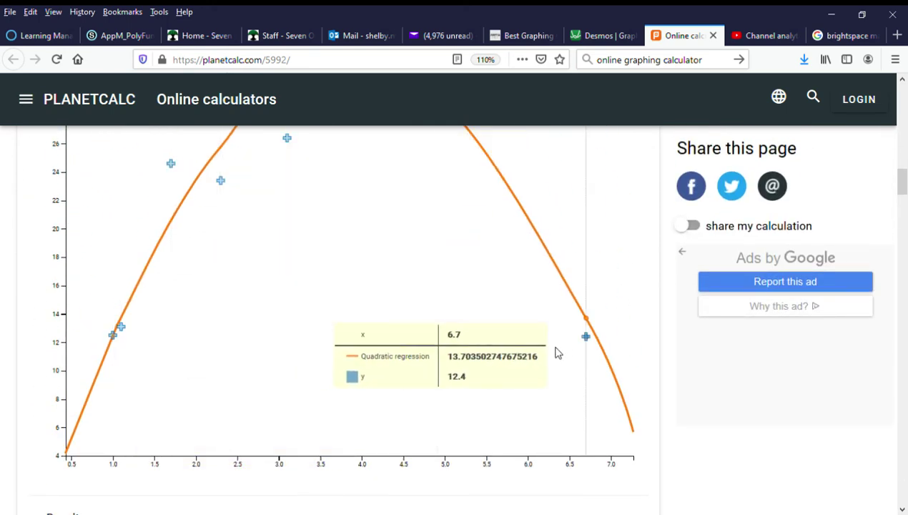
pyautogui.scroll(4, 552, 354)
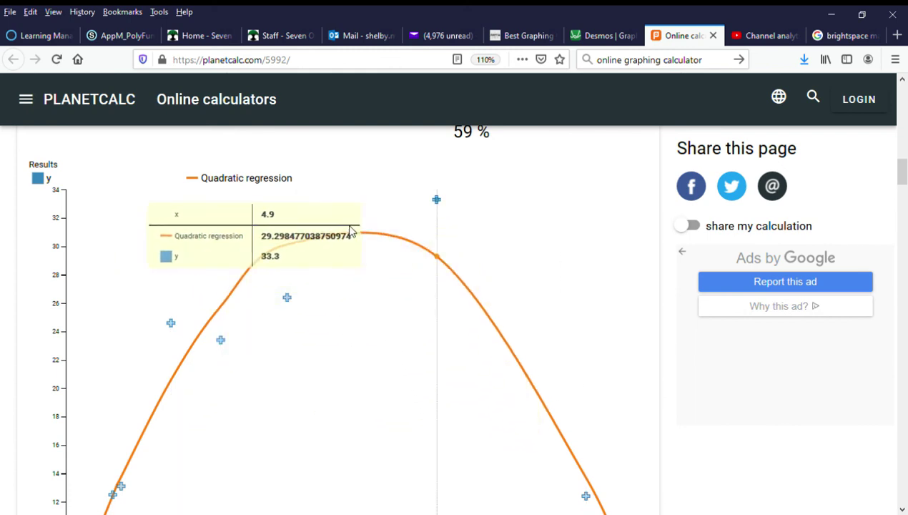
pyautogui.scroll(-4, 195, 395)
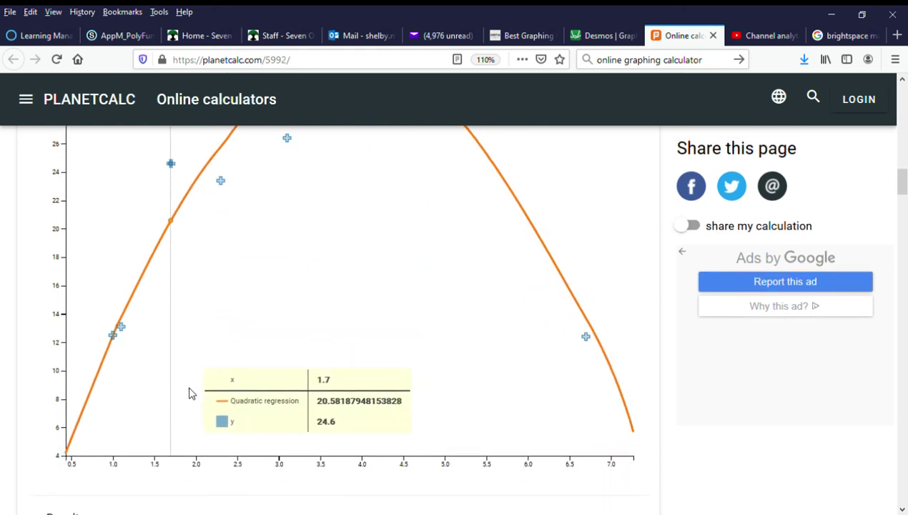
pyautogui.scroll(8, 180, 379)
pyautogui.scroll(2, 85, 337)
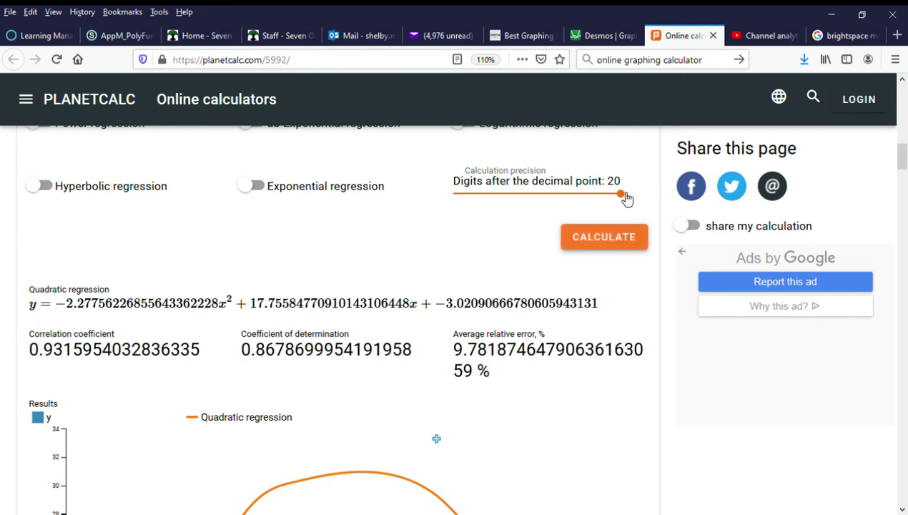
# Step: Recalculate at 7 decimal digits and select the equation terms and correlation 0.9315954
pyautogui.moveTo(622, 194); pyautogui.dragTo(508, 202)
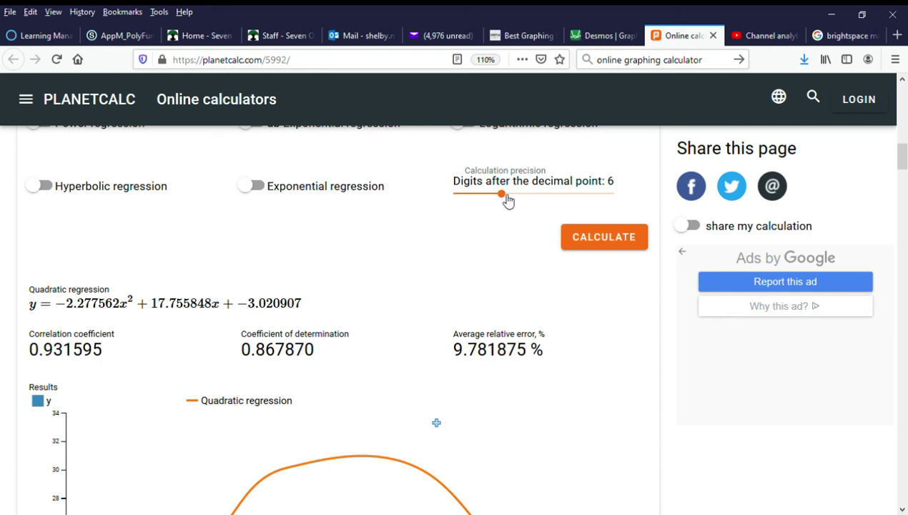
pyautogui.moveTo(506, 199); pyautogui.dragTo(519, 204)
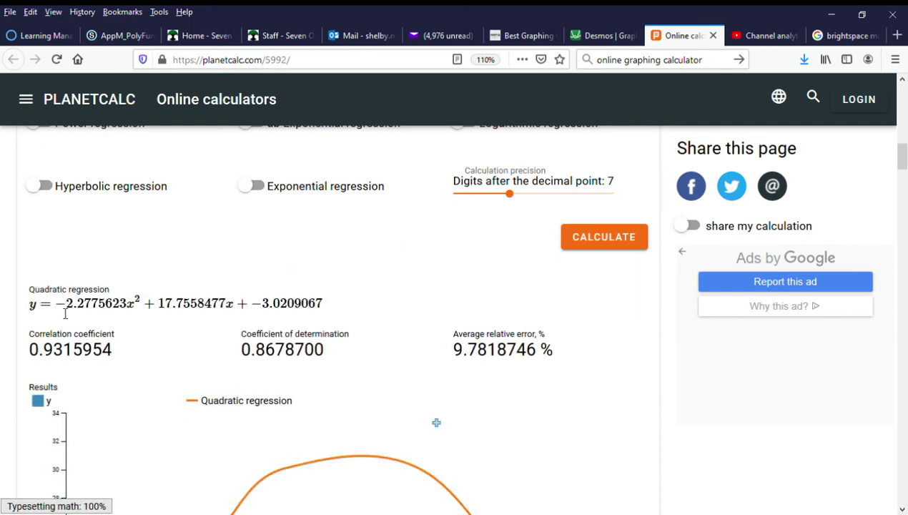
pyautogui.moveTo(328, 297); pyautogui.dragTo(63, 313)
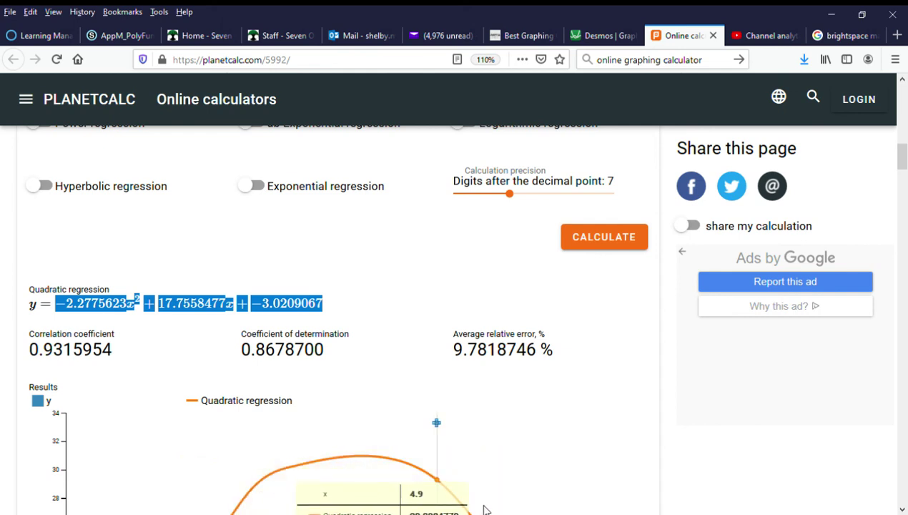
pyautogui.click(379, 260)
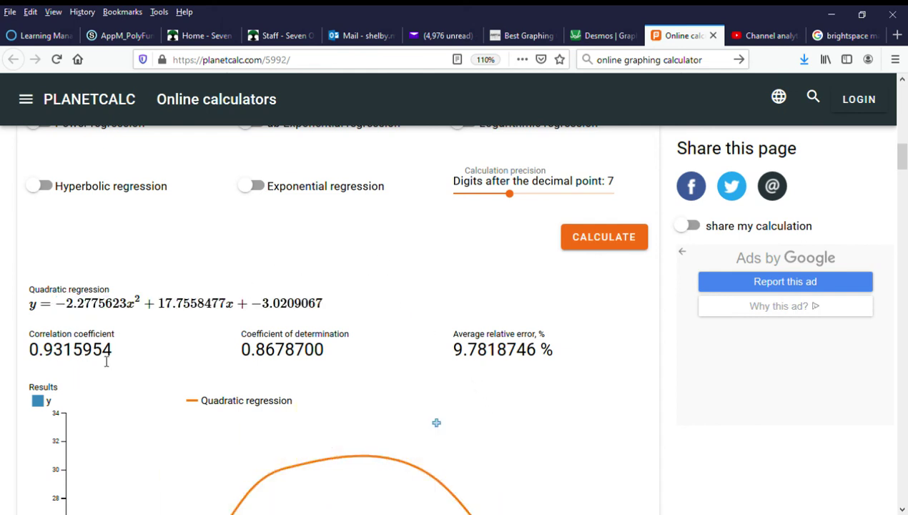
pyautogui.moveTo(116, 360); pyautogui.dragTo(25, 362)
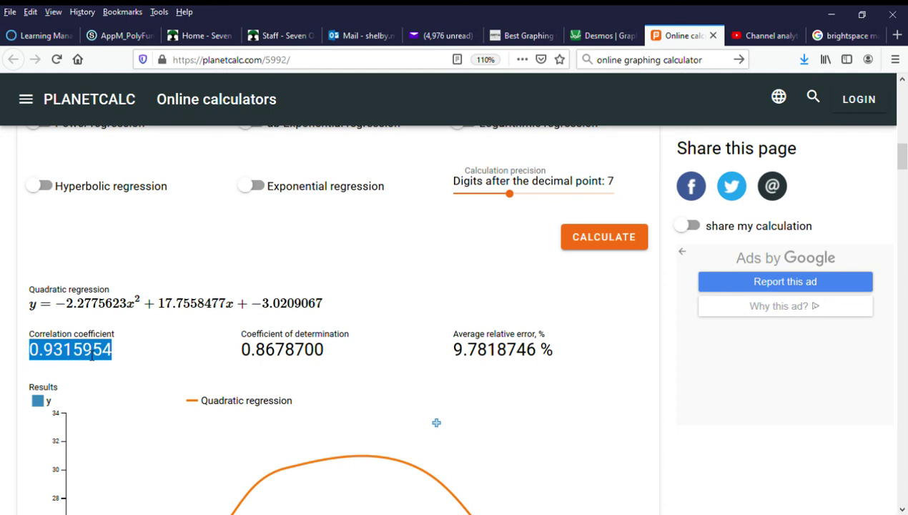
pyautogui.click(326, 308)
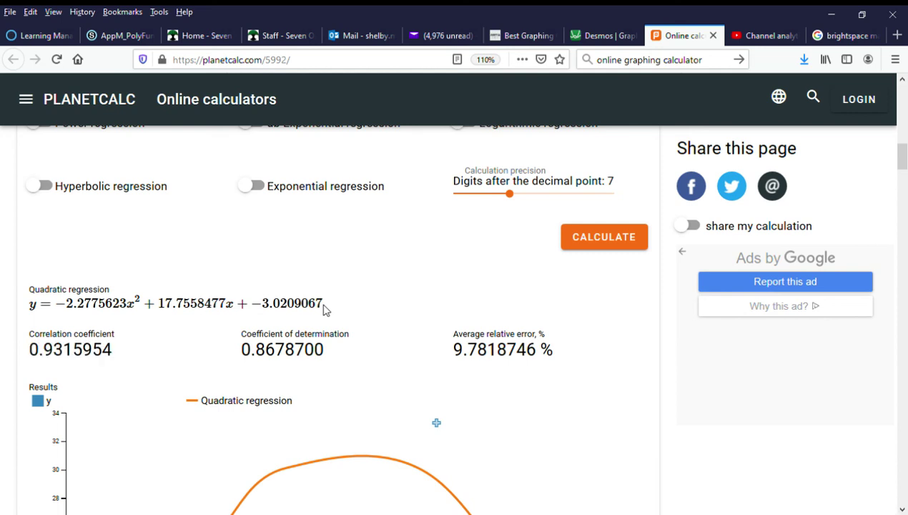
pyautogui.moveTo(325, 308); pyautogui.dragTo(64, 317)
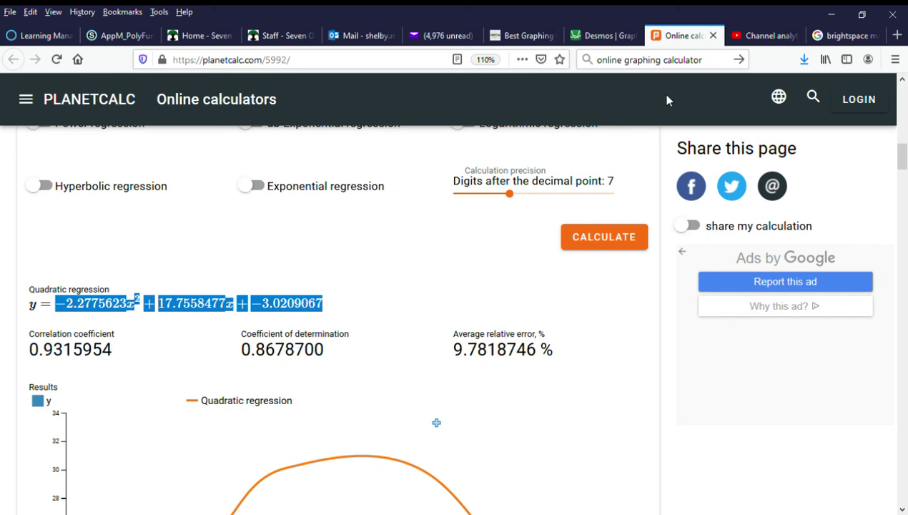
# Step: Zoom the Desmos graph of −2.2776x2 + 17.7558x + −3.0209 out, then back in to about ±10
pyautogui.click(592, 36)
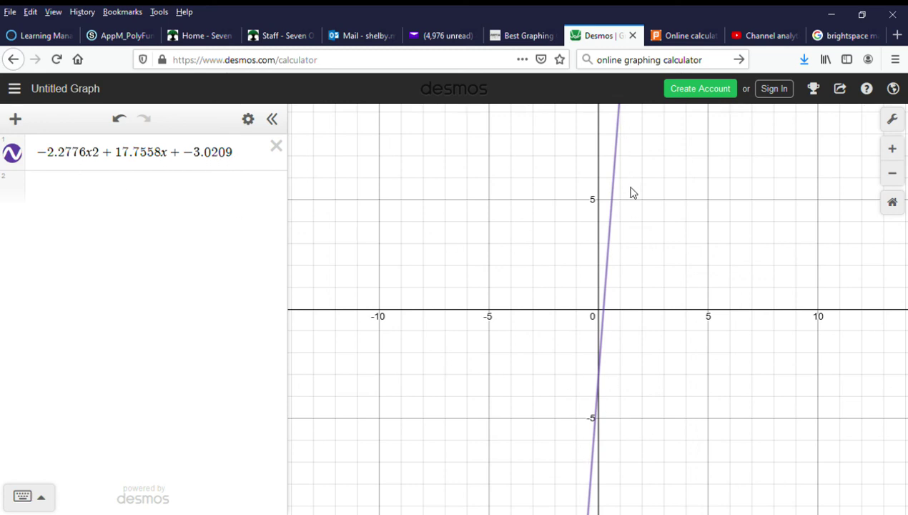
pyautogui.click(897, 178)
pyautogui.click(899, 180)
pyautogui.click(898, 179)
pyautogui.click(898, 179)
pyautogui.click(898, 178)
pyautogui.click(898, 179)
pyautogui.click(899, 178)
pyautogui.click(899, 178)
pyautogui.click(898, 179)
pyautogui.click(892, 146)
pyautogui.click(892, 146)
pyautogui.click(892, 146)
pyautogui.click(893, 146)
pyautogui.click(892, 146)
pyautogui.click(892, 146)
pyautogui.click(893, 147)
pyautogui.click(893, 146)
pyautogui.click(893, 147)
pyautogui.click(893, 146)
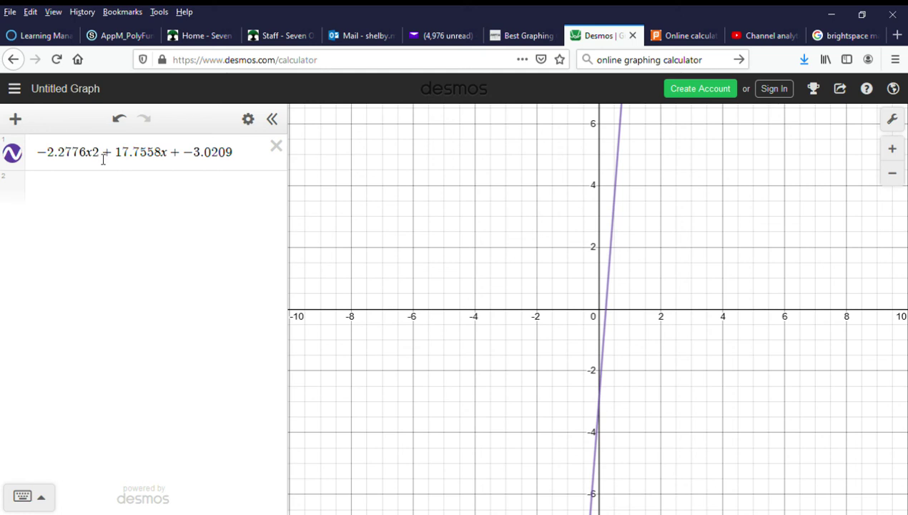
# Step: Turn the 2 into an exponent so the equation becomes x², and zoom to find the parabola
pyautogui.moveTo(103, 159); pyautogui.dragTo(95, 152)
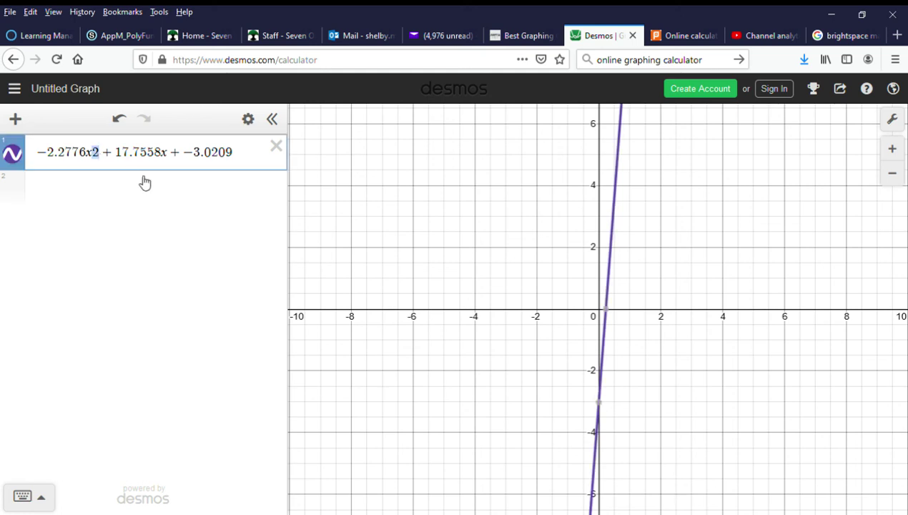
pyautogui.write('^')
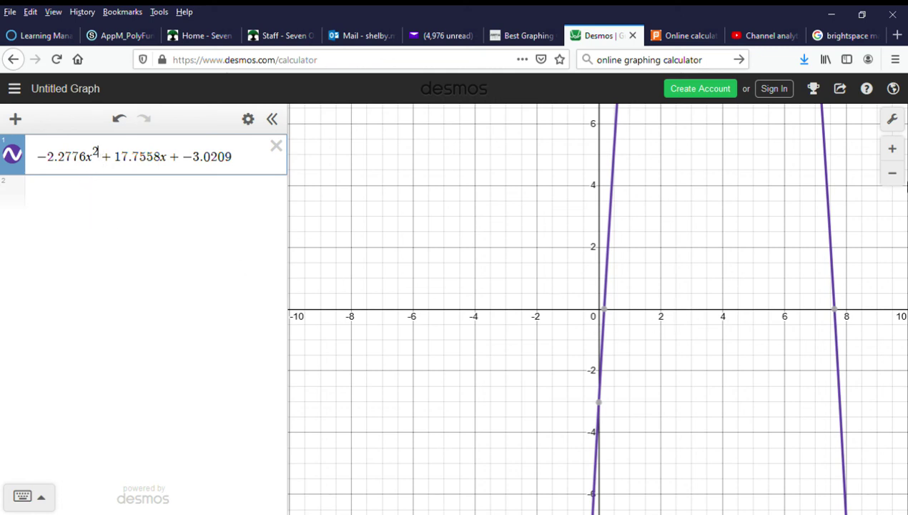
pyautogui.click(900, 175)
pyautogui.click(899, 175)
pyautogui.click(900, 175)
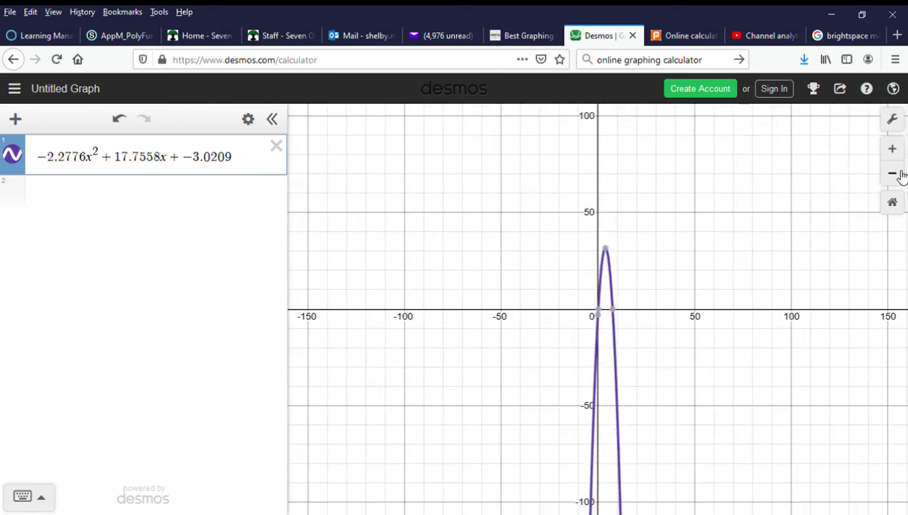
pyautogui.click(893, 149)
pyautogui.click(892, 149)
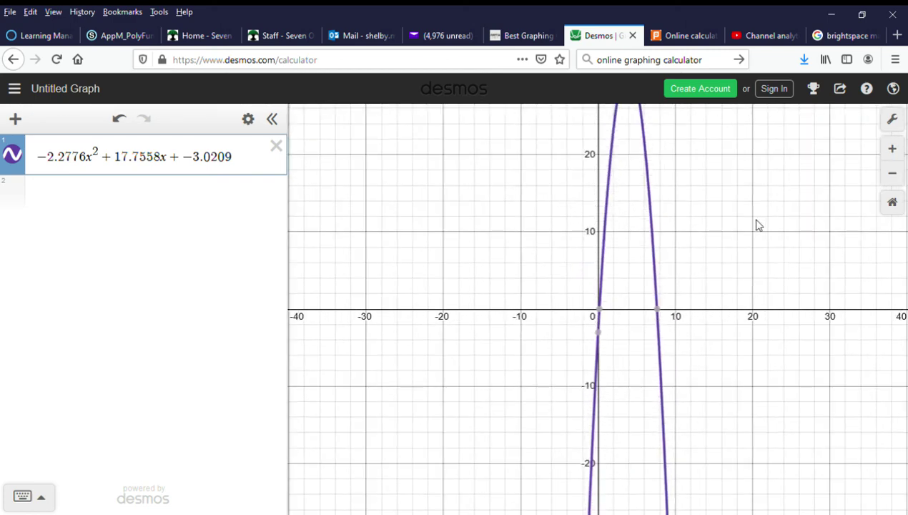
# Step: Frame the parabola in a -30 to 40 view and show its vertex at (3.898, 31.584)
pyautogui.moveTo(759, 226); pyautogui.dragTo(703, 337)
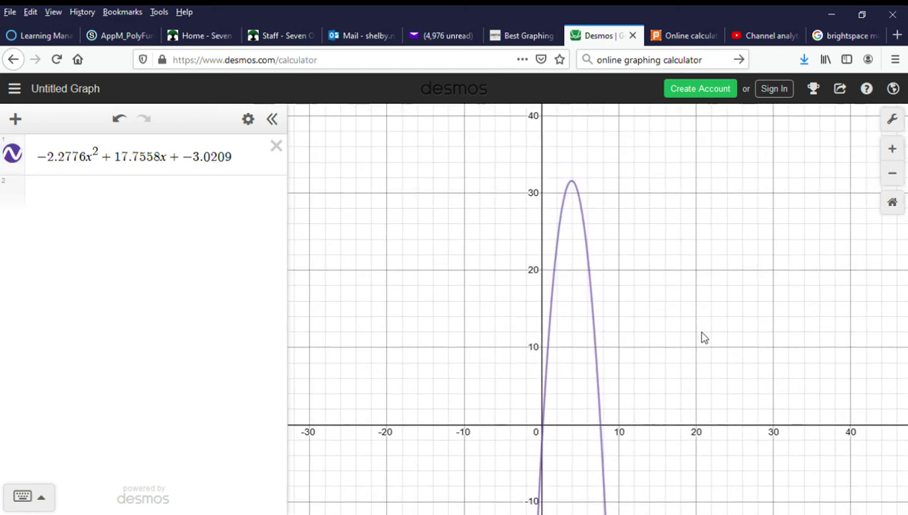
pyautogui.click(900, 175)
pyautogui.click(893, 149)
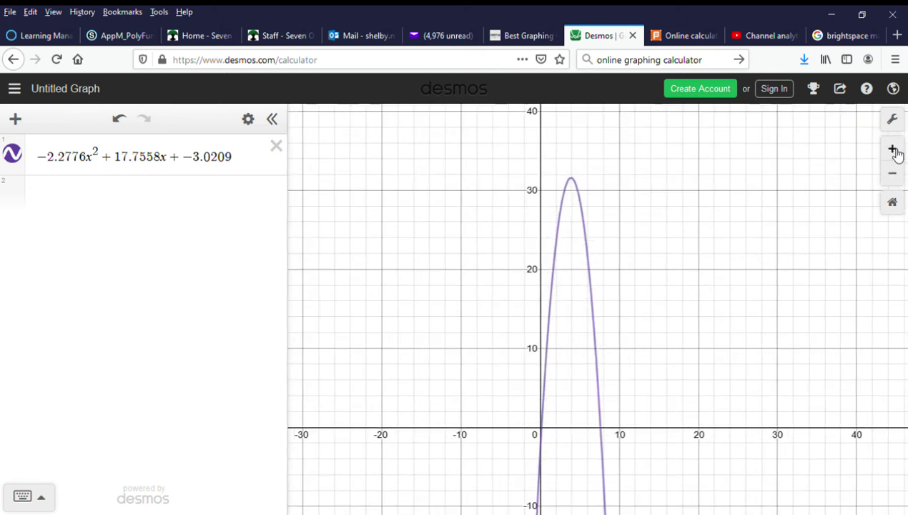
pyautogui.click(894, 151)
pyautogui.click(889, 174)
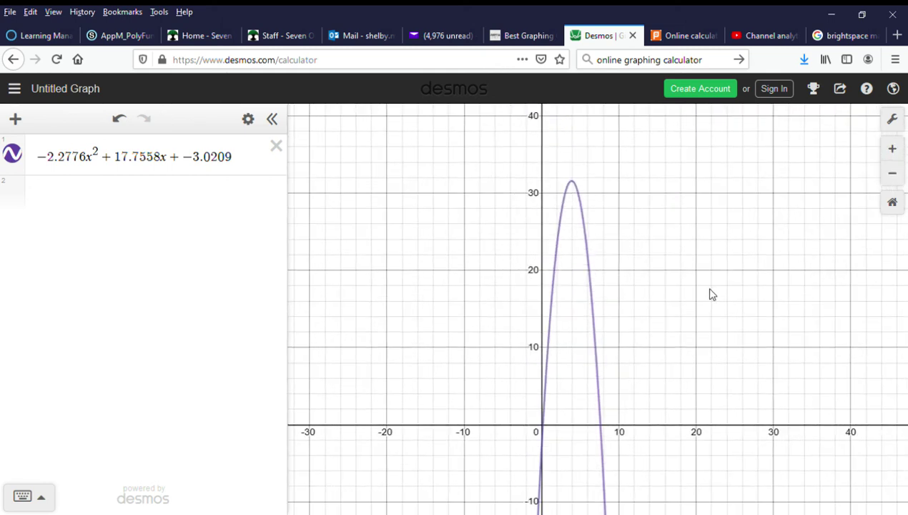
pyautogui.moveTo(654, 370); pyautogui.dragTo(655, 369)
pyautogui.click(202, 172)
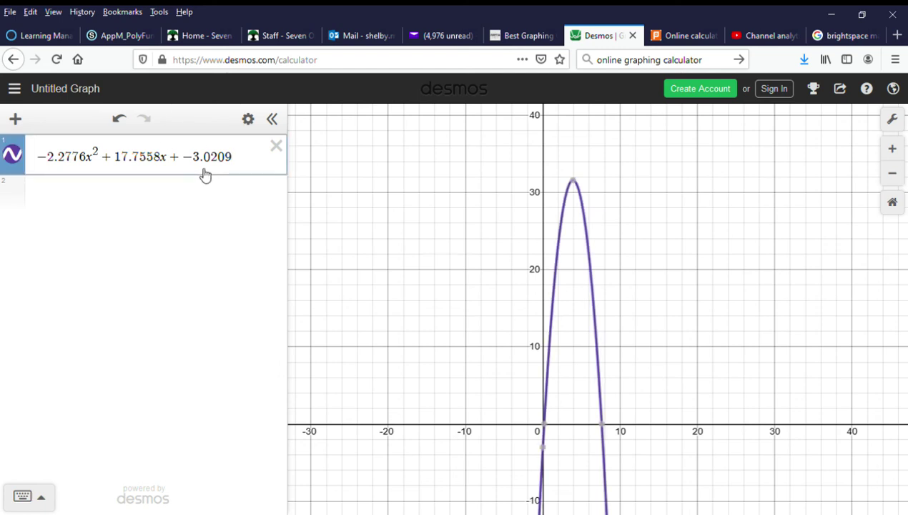
pyautogui.moveTo(579, 185)
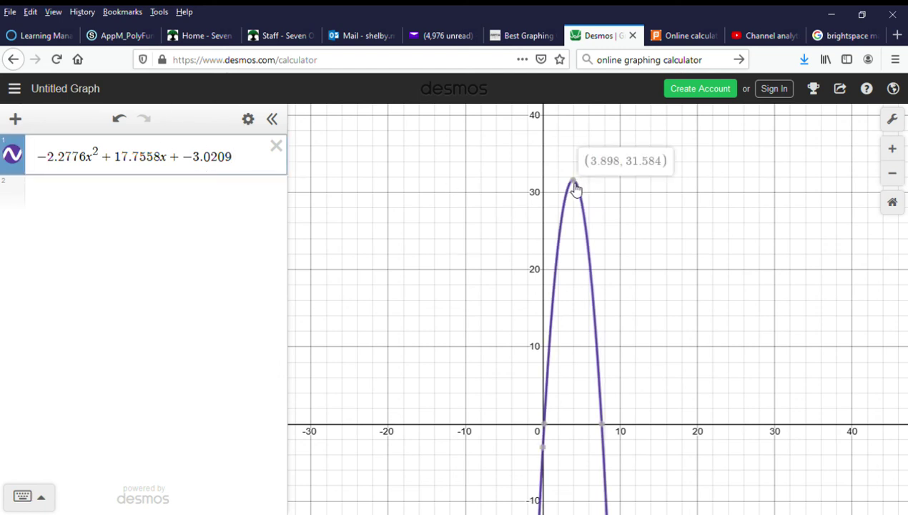
pyautogui.moveTo(547, 428)
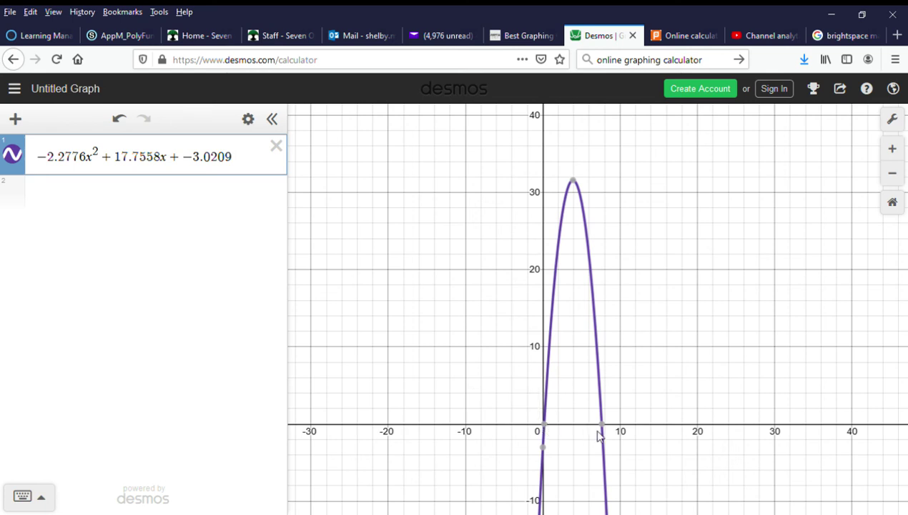
pyautogui.moveTo(548, 459)
# Step: In Meta-Calculator, insert ^ before the 2, submit, and dismiss the resulting syntax error
pyautogui.click(507, 36)
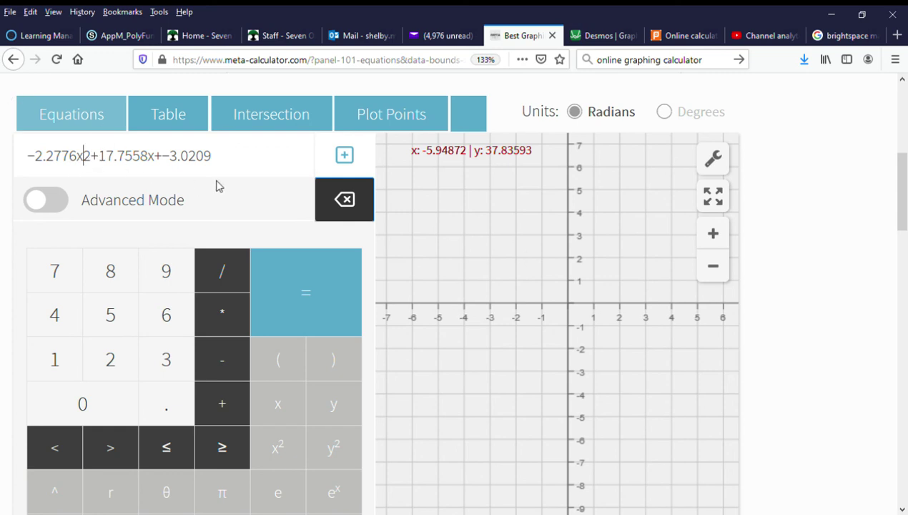
pyautogui.write('^')
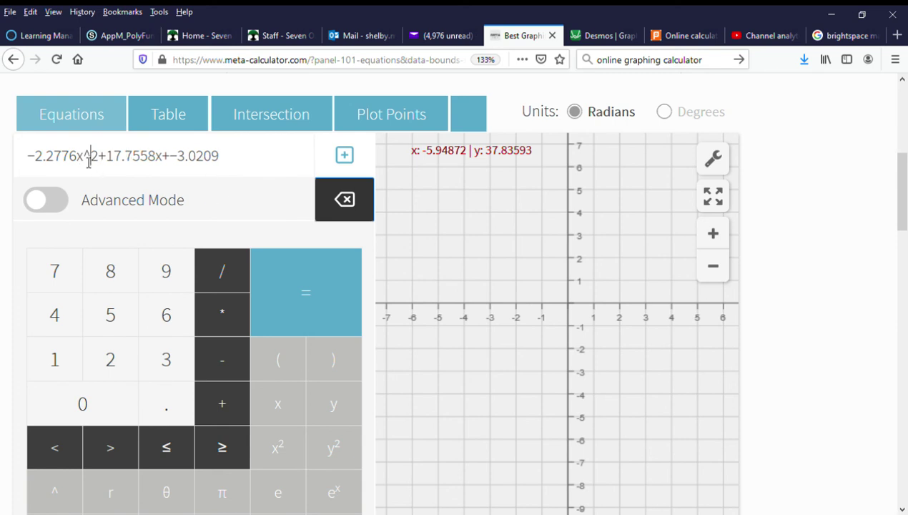
pyautogui.press('Return')
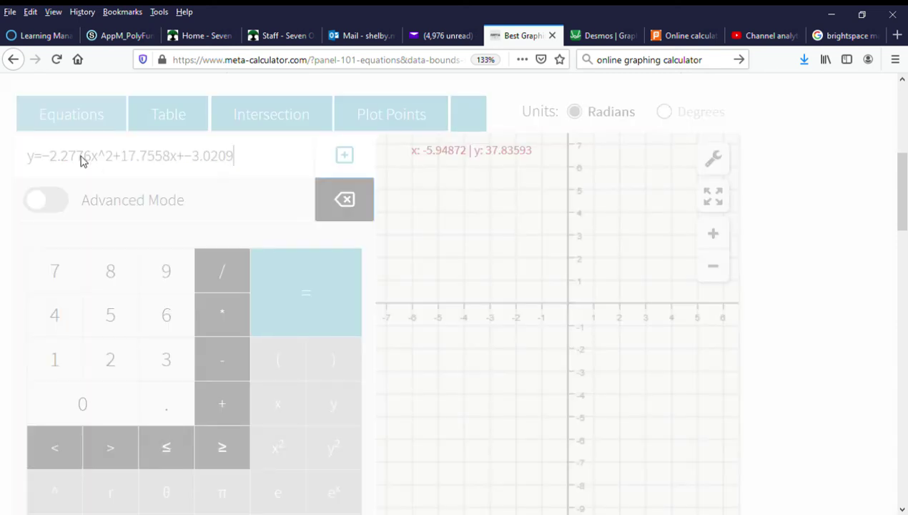
pyautogui.scroll(-5, 509, 463)
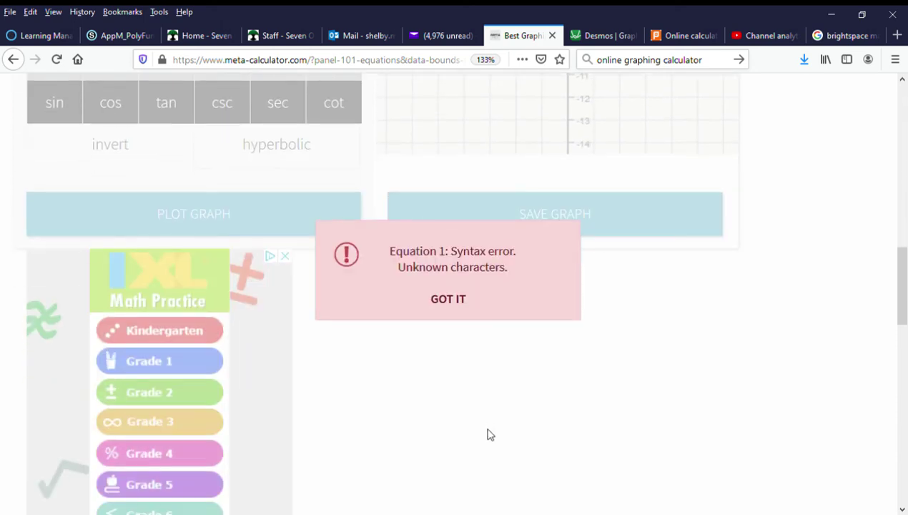
pyautogui.click(458, 300)
pyautogui.scroll(7, 192, 255)
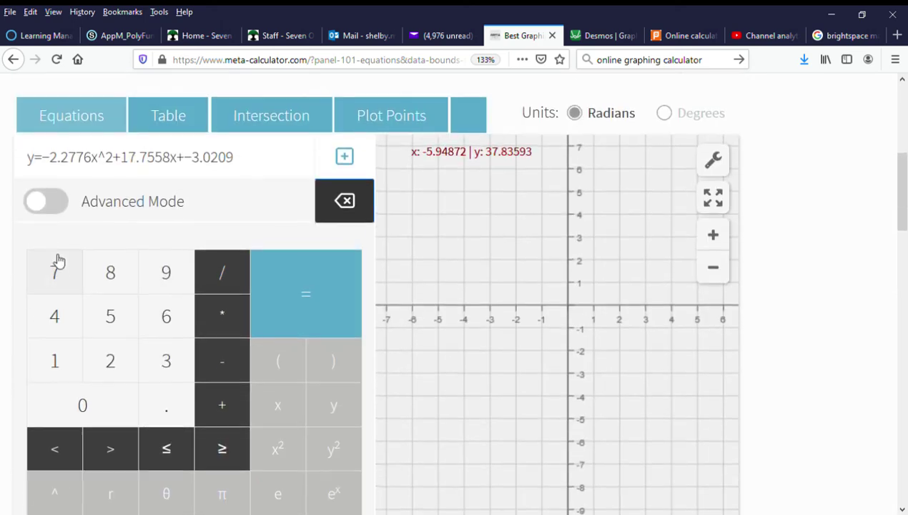
pyautogui.scroll(2, 60, 261)
pyautogui.scroll(-2, 72, 257)
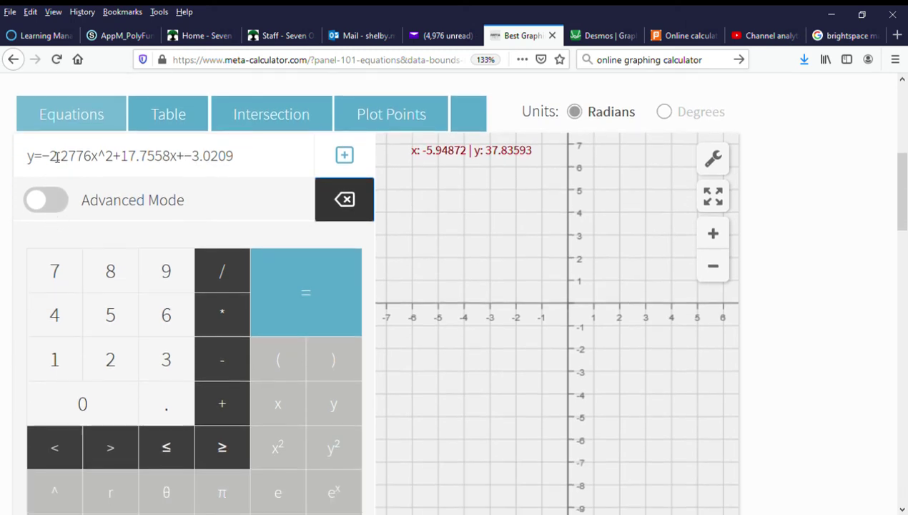
# Step: Retype both minus signs and remove the extra plus to plot y=-2.2776x^2+17.7558x-3.0209
pyautogui.doubleClick(49, 156)
pyautogui.write('-')
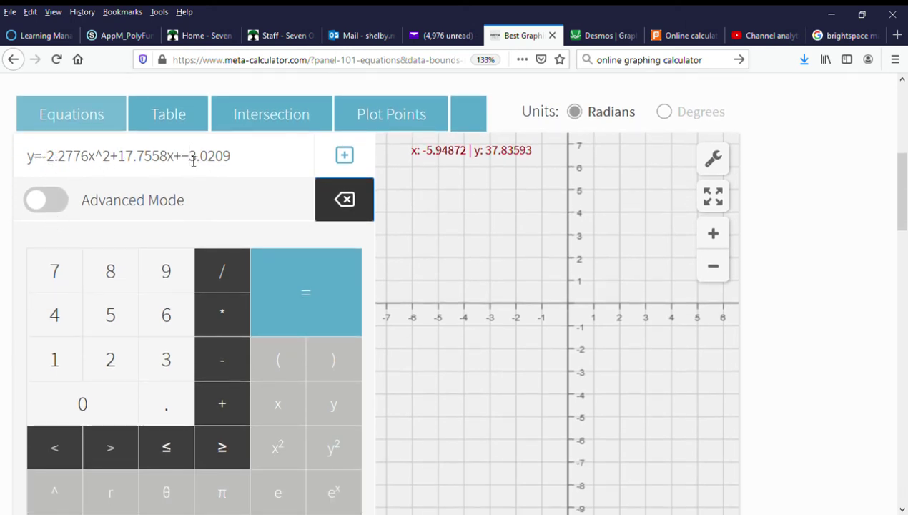
pyautogui.doubleClick(189, 156)
pyautogui.write('-')
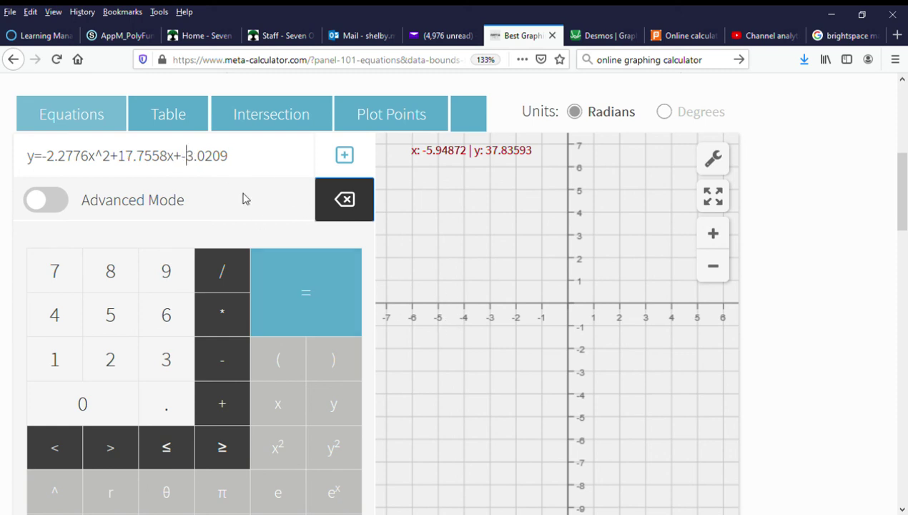
pyautogui.click(346, 168)
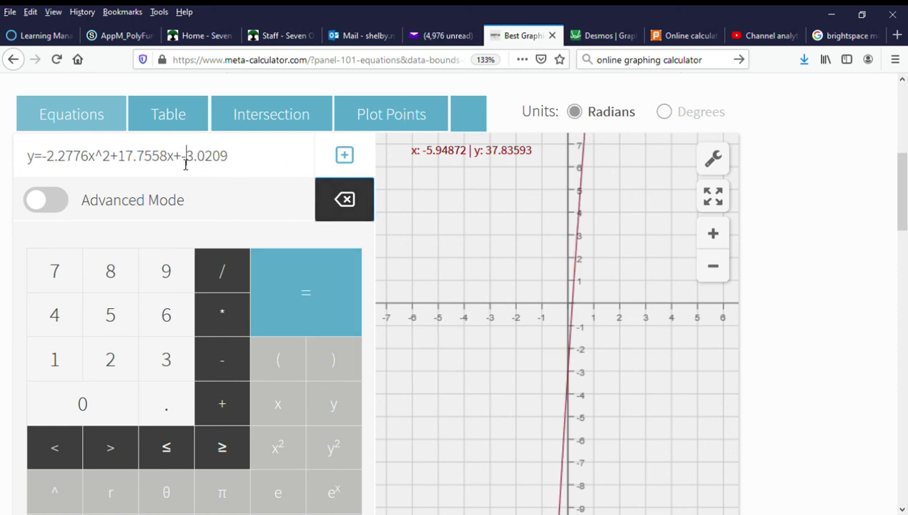
pyautogui.press('Left')
pyautogui.press('BackSpace')
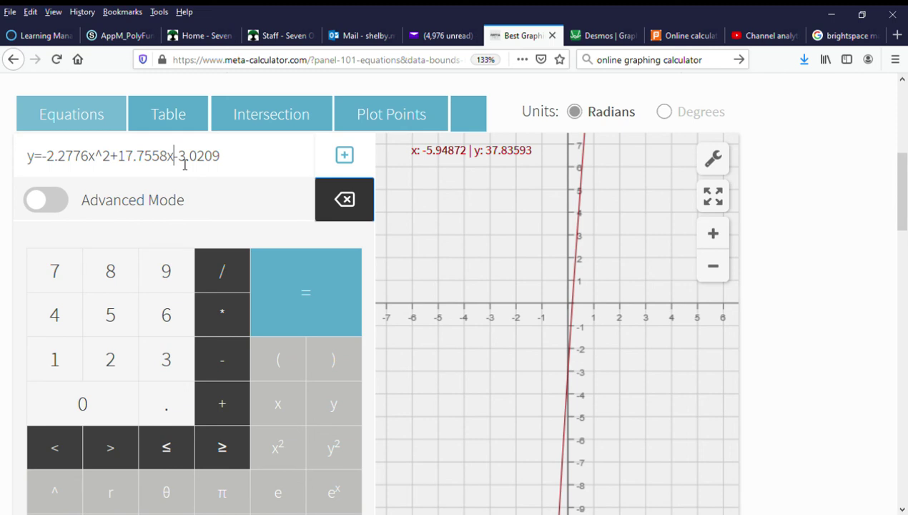
# Step: Zoom and pan so the parabola peaking near 31.6 at x≈4 shows with both x-intercepts
pyautogui.scroll(-3, 690, 375)
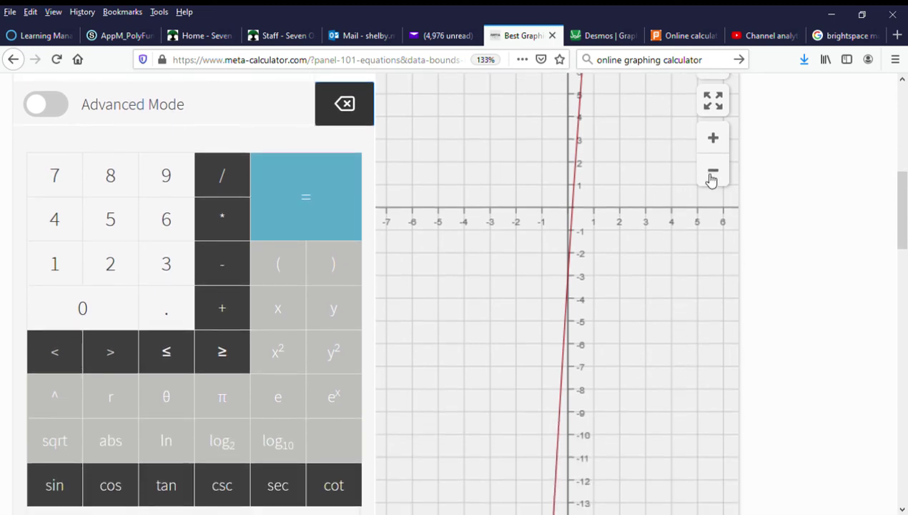
pyautogui.click(713, 175)
pyautogui.click(713, 175)
pyautogui.click(718, 138)
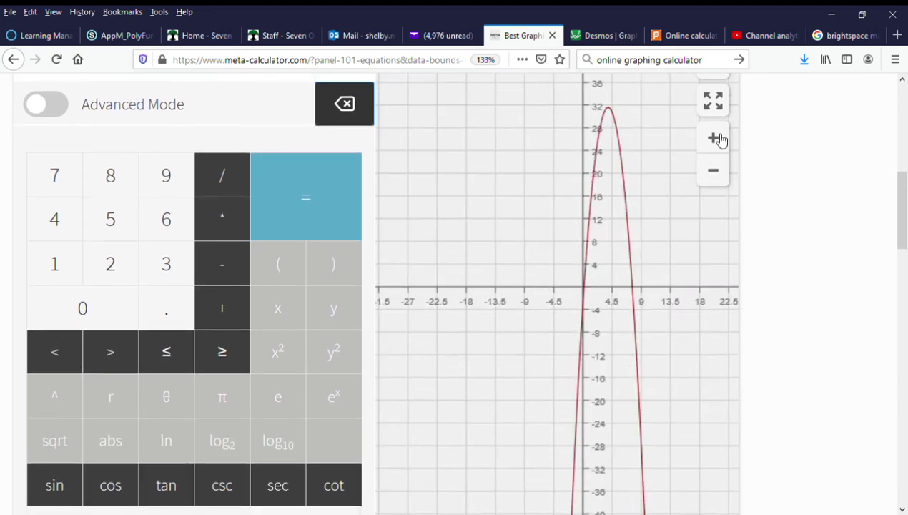
pyautogui.moveTo(651, 282); pyautogui.dragTo(626, 385)
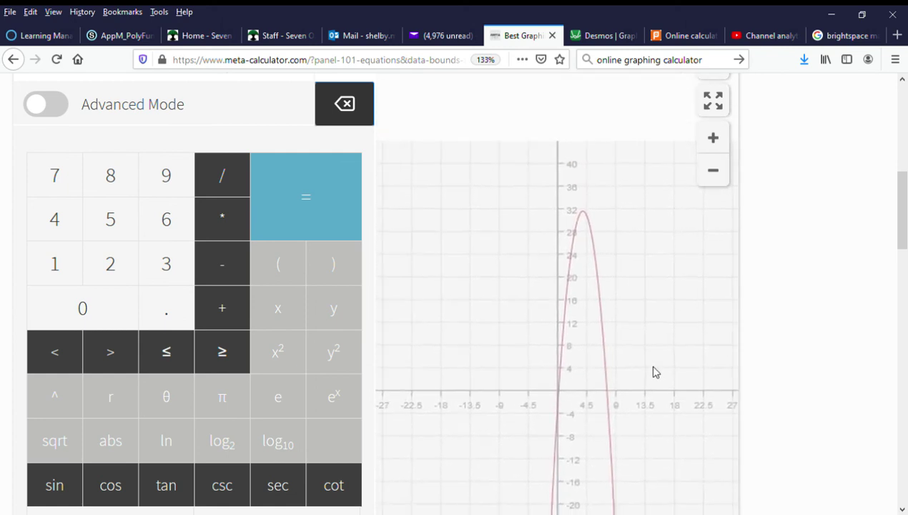
pyautogui.click(713, 138)
pyautogui.moveTo(626, 279); pyautogui.dragTo(577, 387)
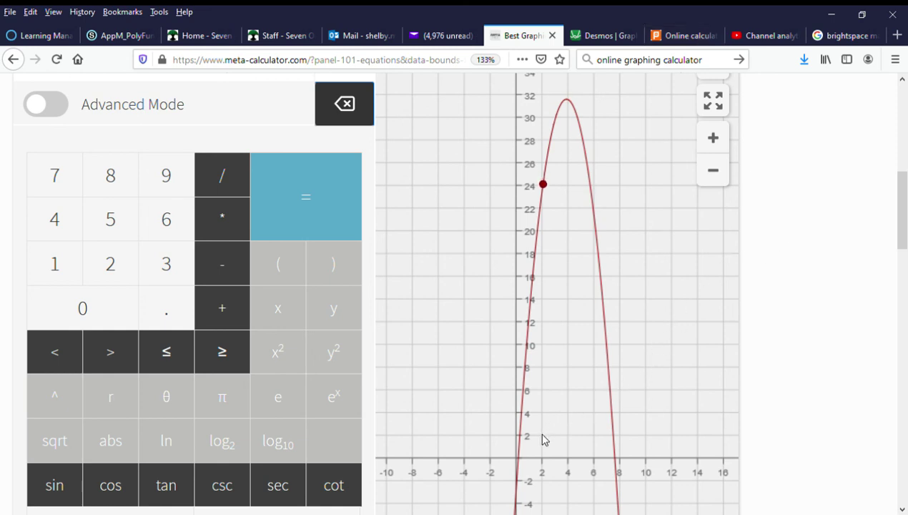
# Step: Deselect the PlanetCalc equation and return to the football table and questions on page 10
pyautogui.click(602, 36)
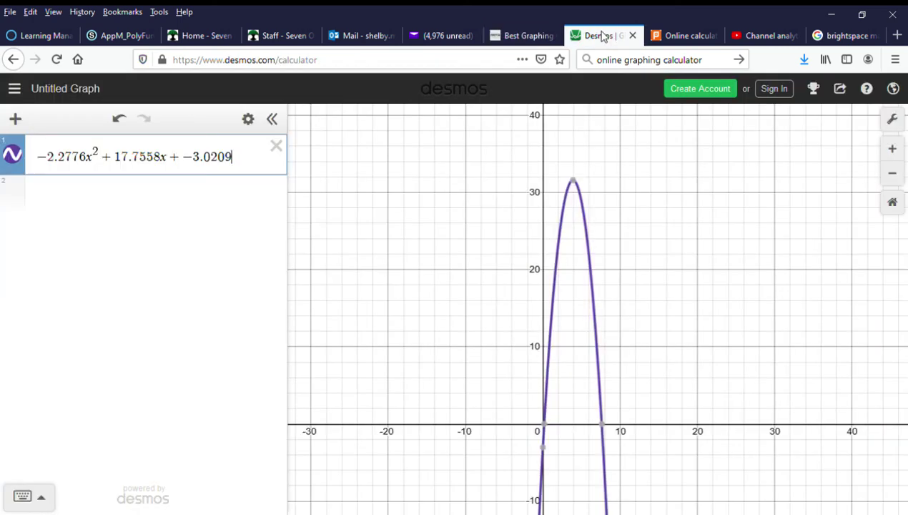
pyautogui.click(126, 35)
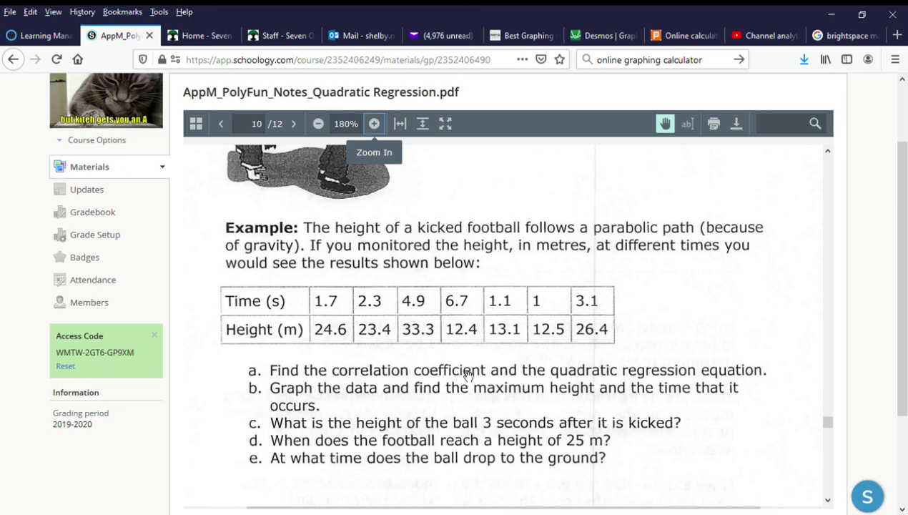
pyautogui.click(662, 21)
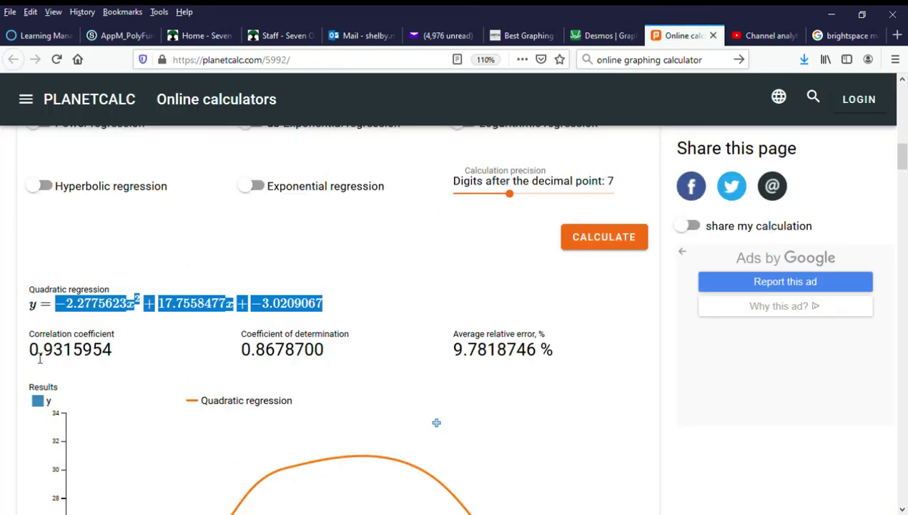
pyautogui.click(121, 36)
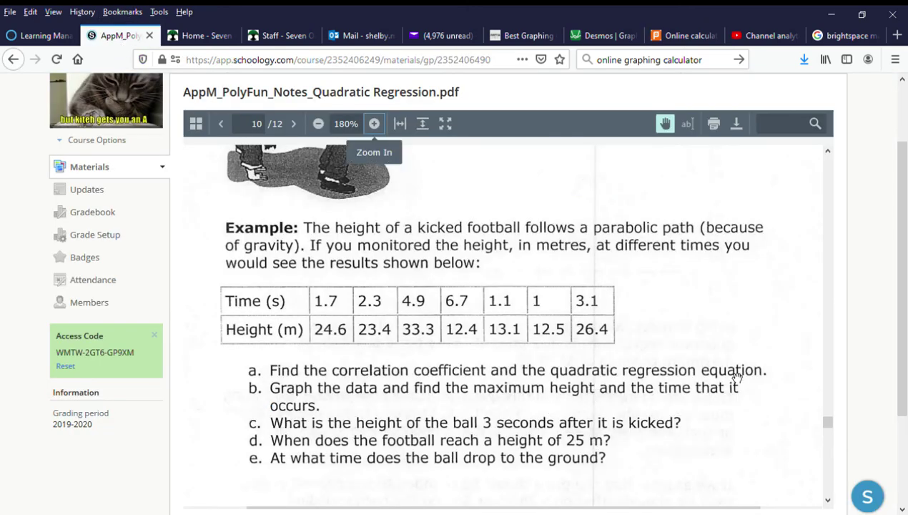
pyautogui.click(688, 36)
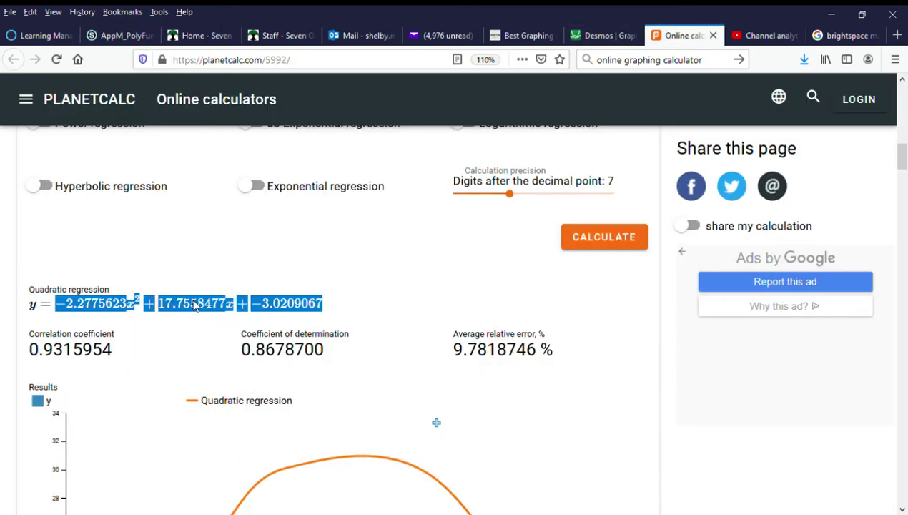
pyautogui.click(346, 318)
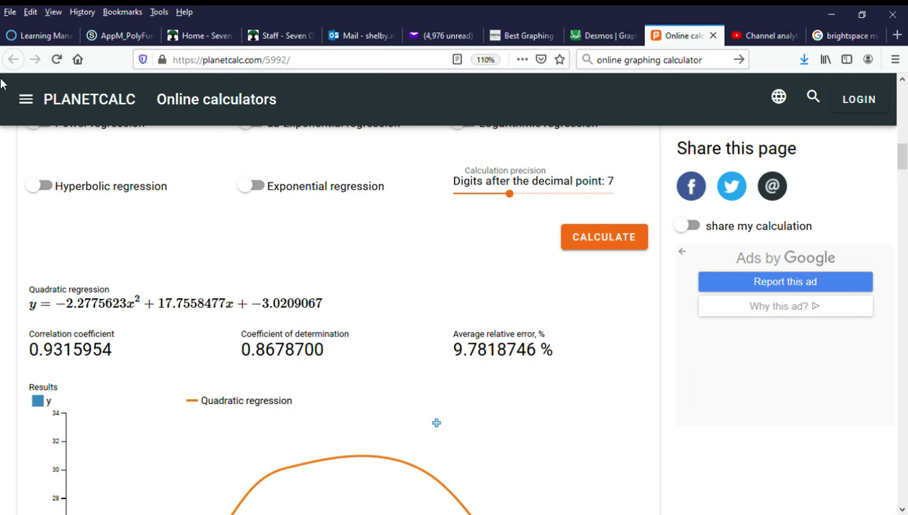
pyautogui.click(120, 37)
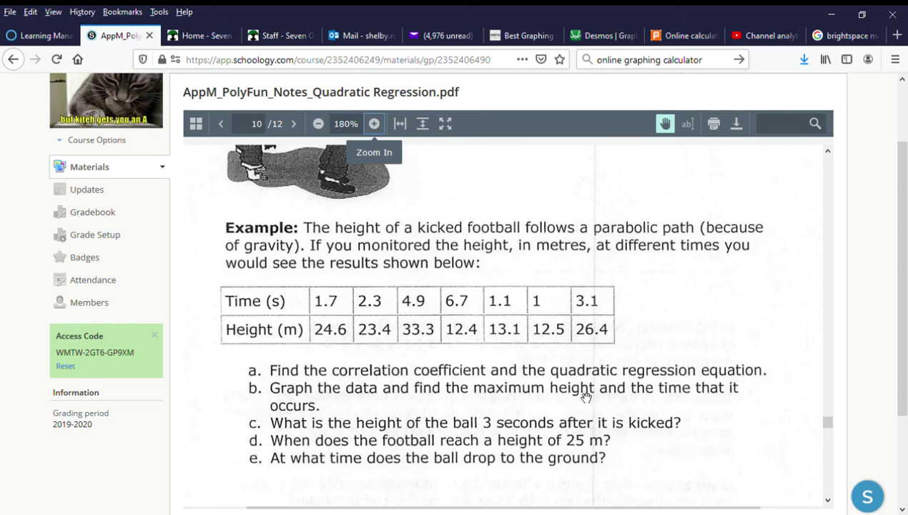
# Step: Read the Desmos parabola's x-intercept and its peak of about 31.584 m at 3.898 s
pyautogui.click(597, 36)
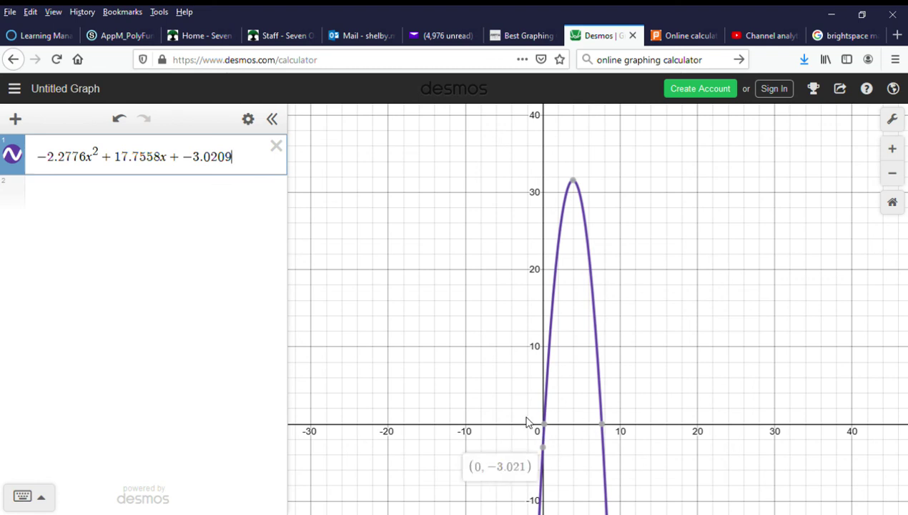
pyautogui.moveTo(544, 429)
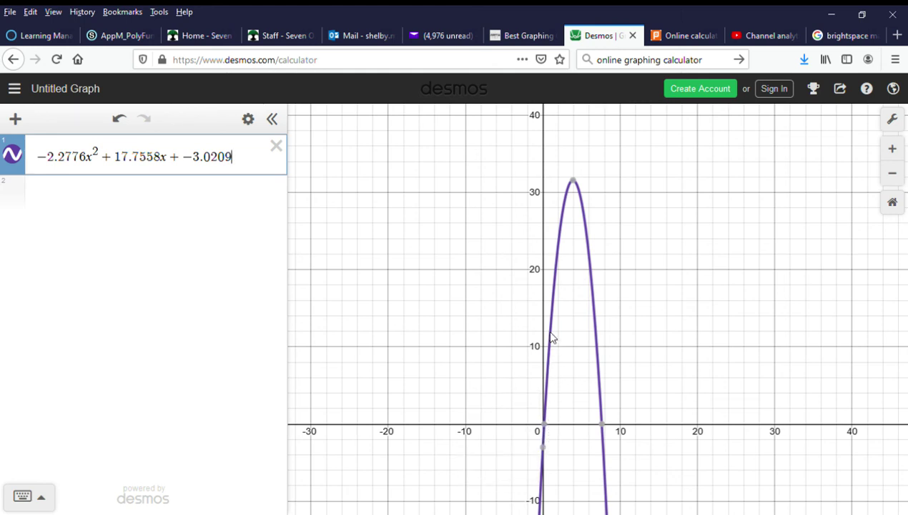
pyautogui.moveTo(578, 187)
pyautogui.click(122, 35)
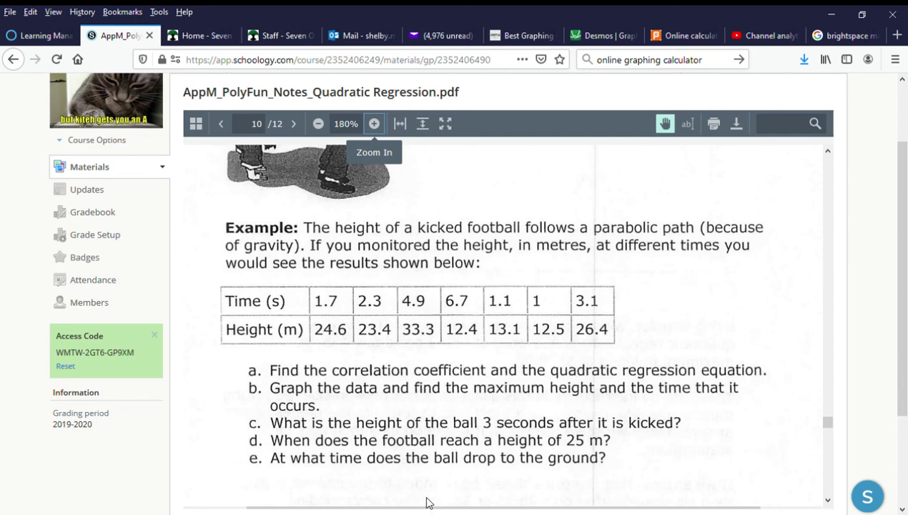
pyautogui.click(599, 35)
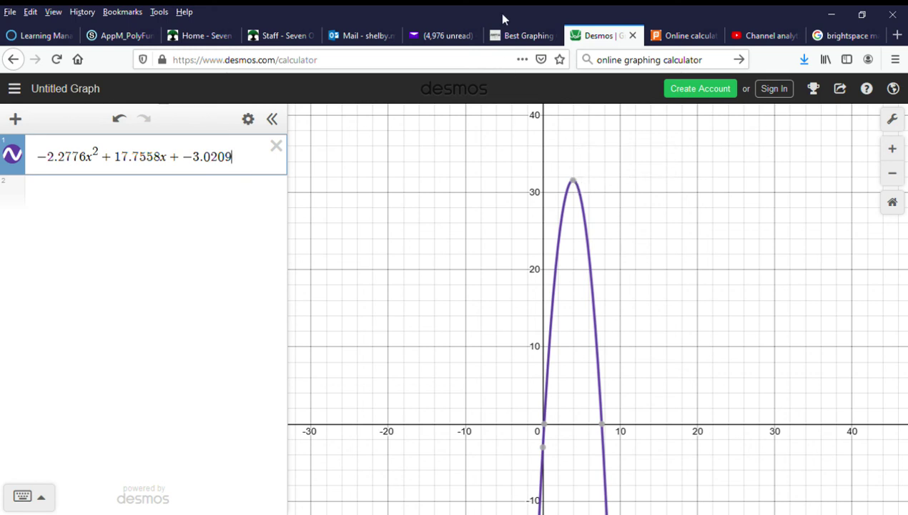
# Step: Check the traced parabola's equation in Meta-Calculator, then return to the regression notes PDF
pyautogui.click(516, 38)
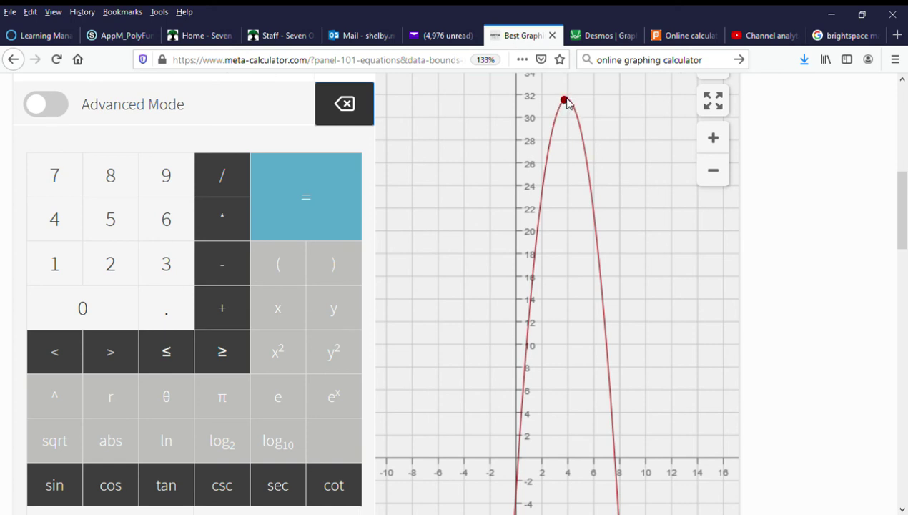
pyautogui.scroll(2, 888, 314)
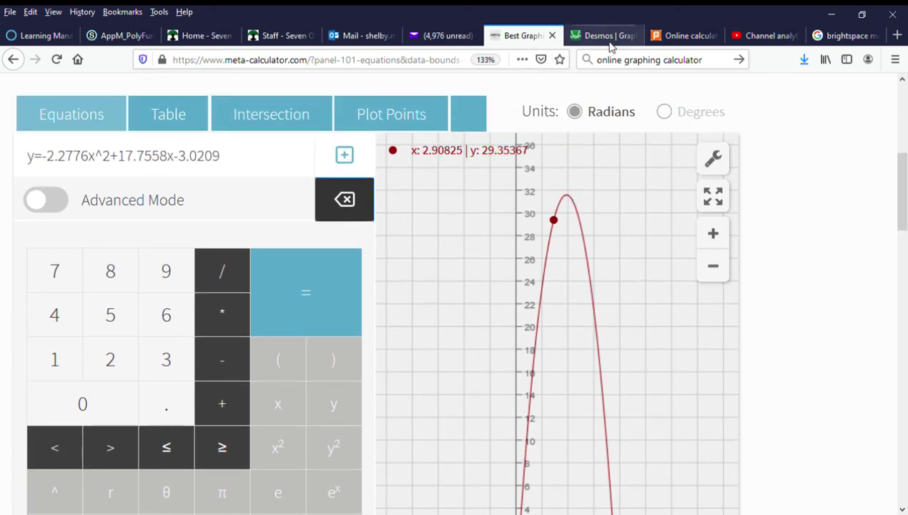
pyautogui.click(114, 36)
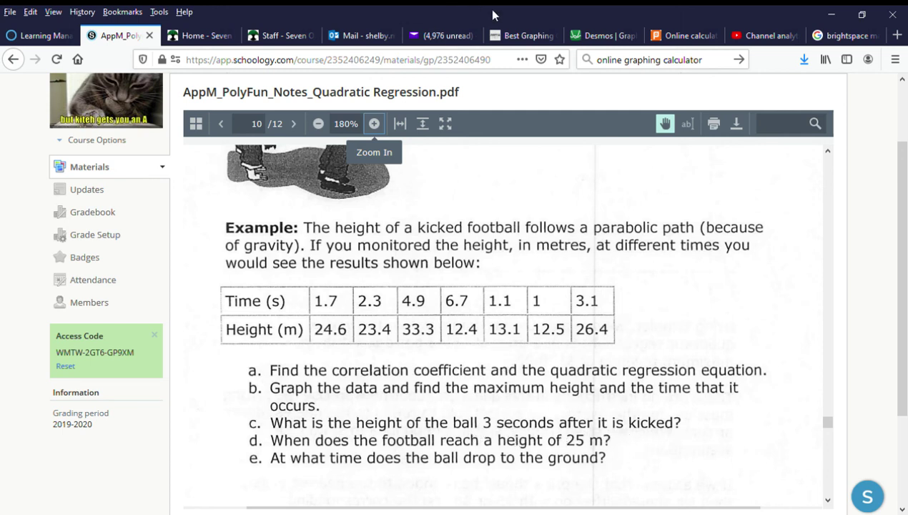
# Step: Convert the Desmos regression to a table starting at x = 3, labelling points at x = 2 and 3 (29.748)
pyautogui.click(598, 40)
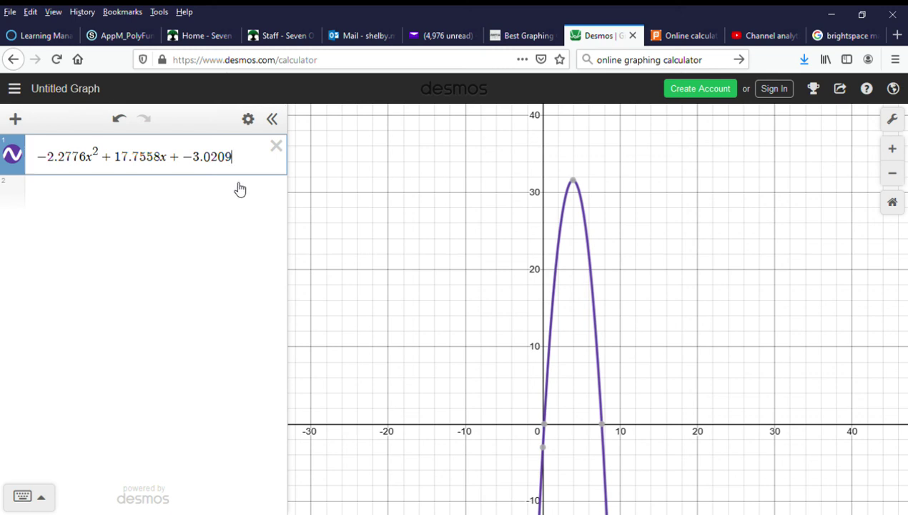
pyautogui.click(248, 120)
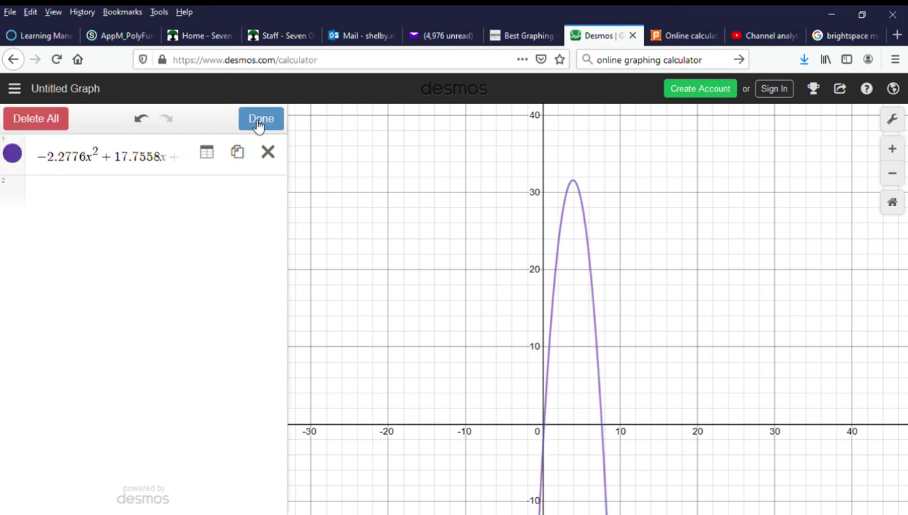
pyautogui.click(207, 153)
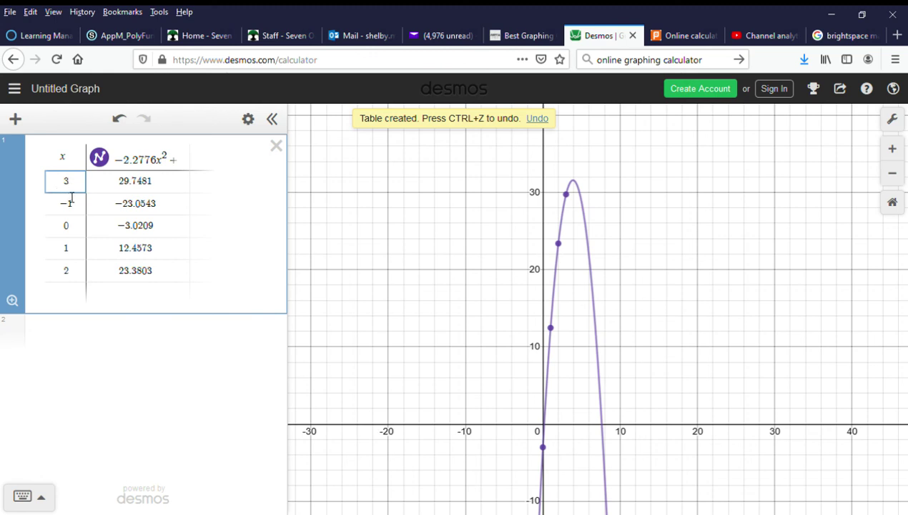
pyautogui.click(147, 187)
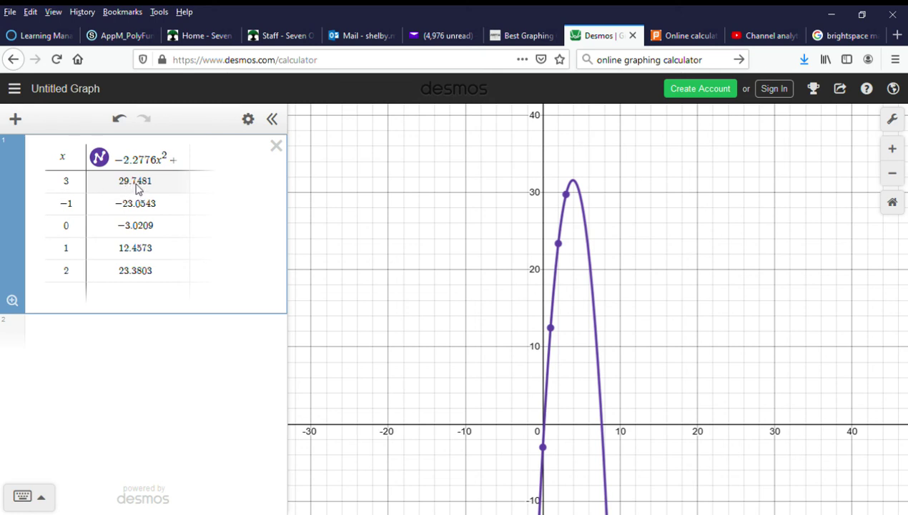
pyautogui.click(558, 244)
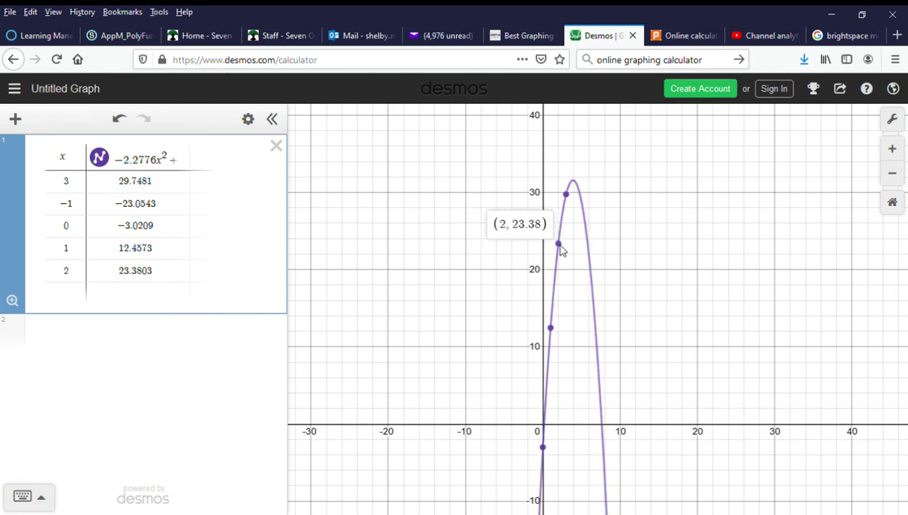
pyautogui.click(568, 196)
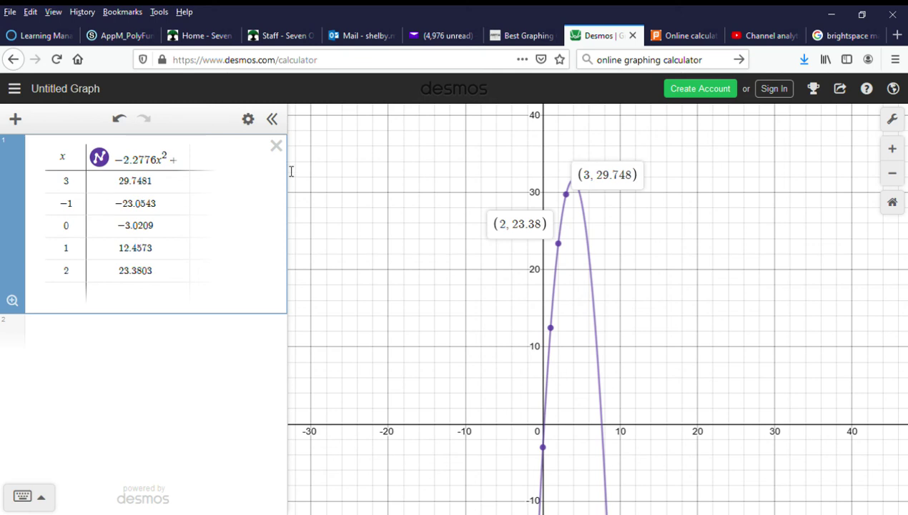
# Step: Build Meta-Calculator's coordinate table starting at x = 3 in .25 steps, showing y = 29.7481
pyautogui.click(525, 36)
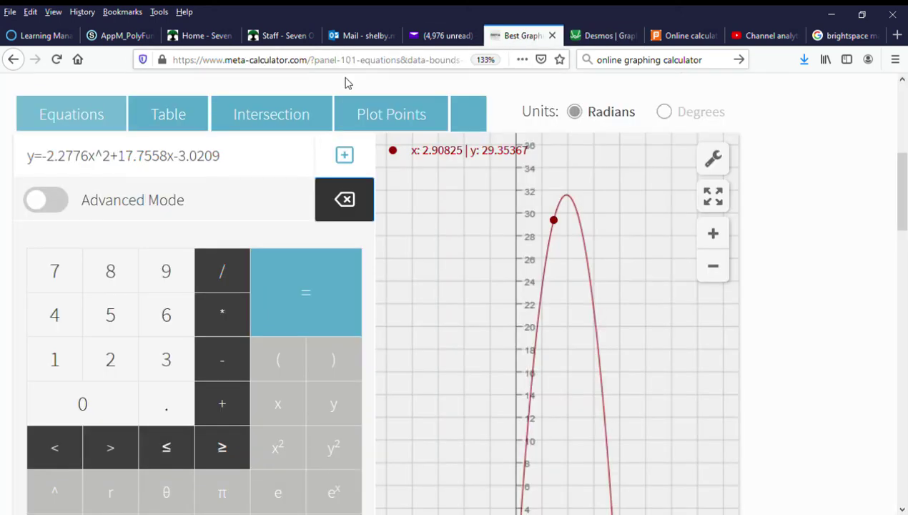
pyautogui.click(168, 118)
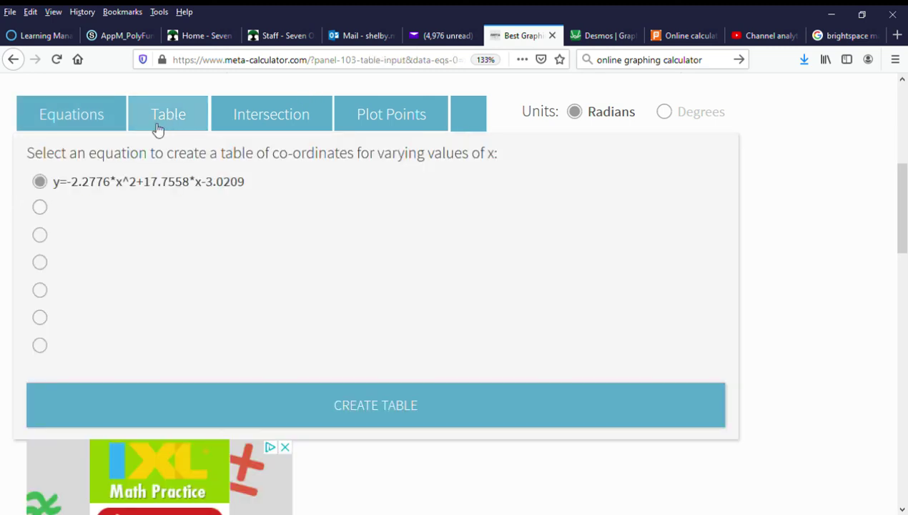
pyautogui.click(379, 413)
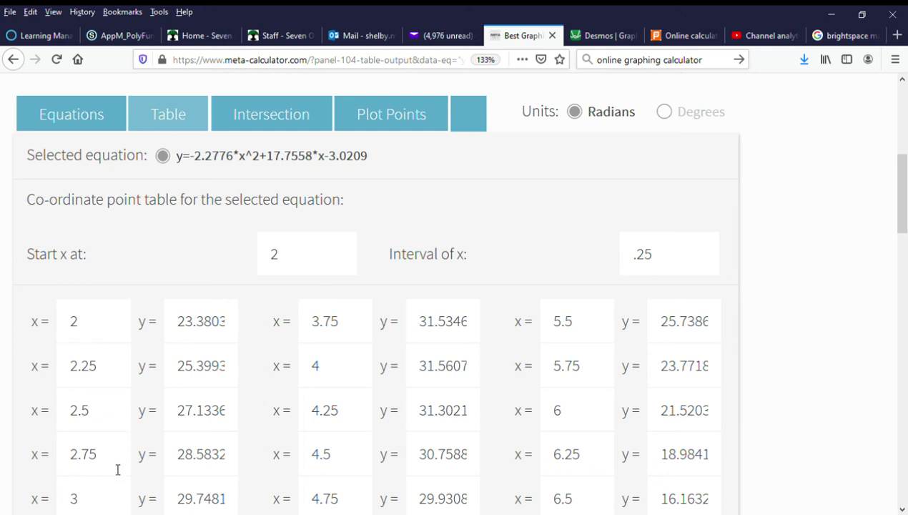
pyautogui.scroll(-2, 118, 468)
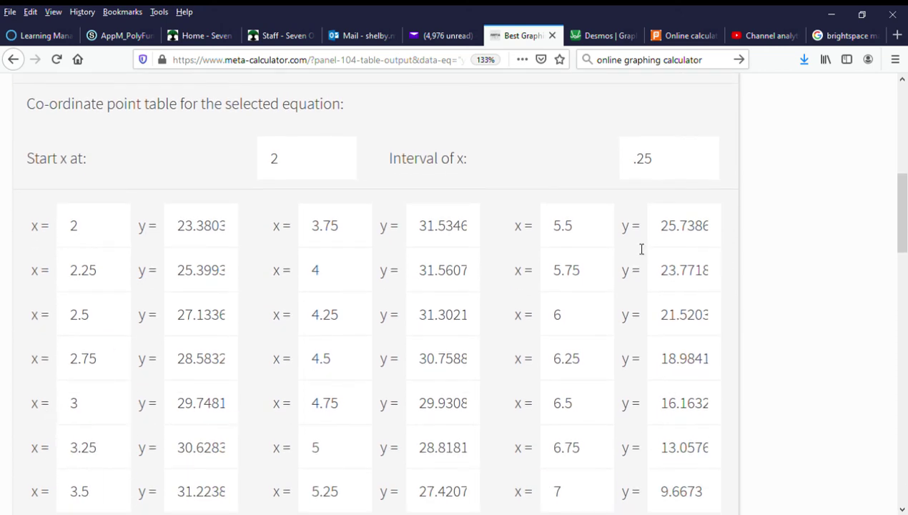
pyautogui.moveTo(295, 161); pyautogui.dragTo(255, 159)
pyautogui.write('3')
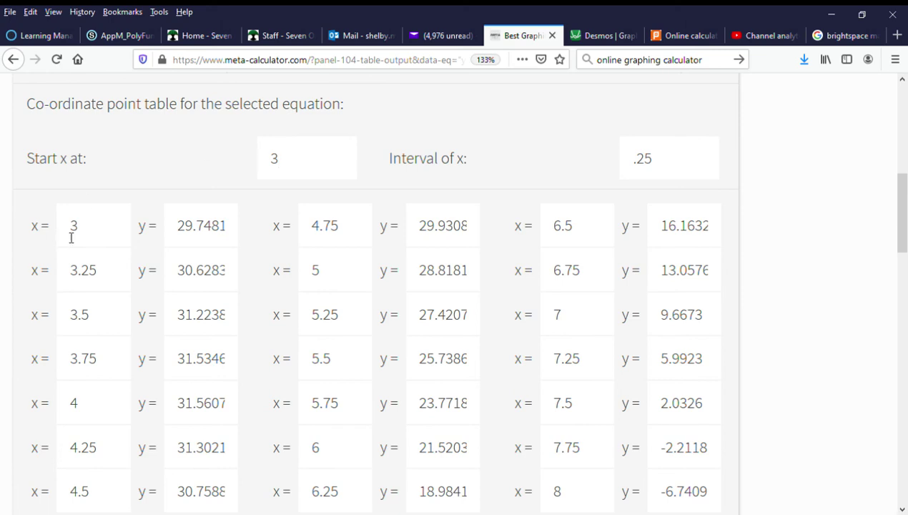
pyautogui.moveTo(225, 233); pyautogui.dragTo(178, 230)
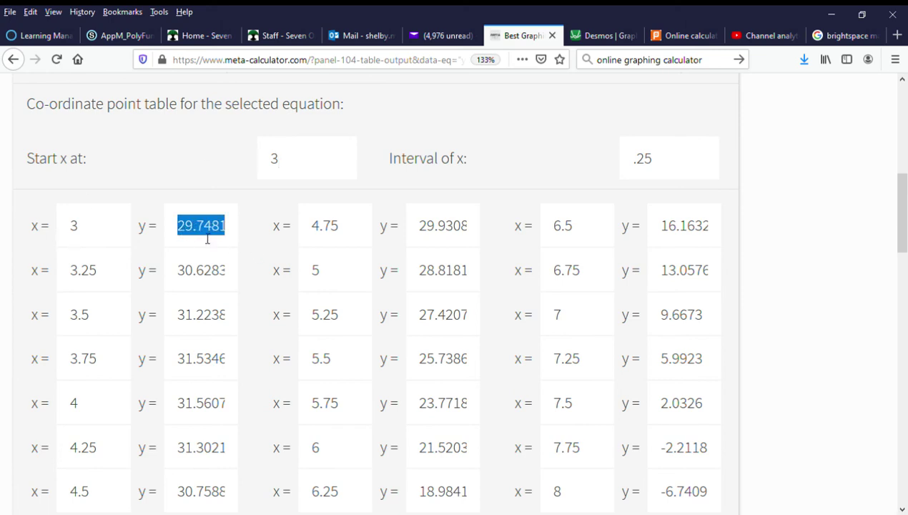
pyautogui.click(212, 235)
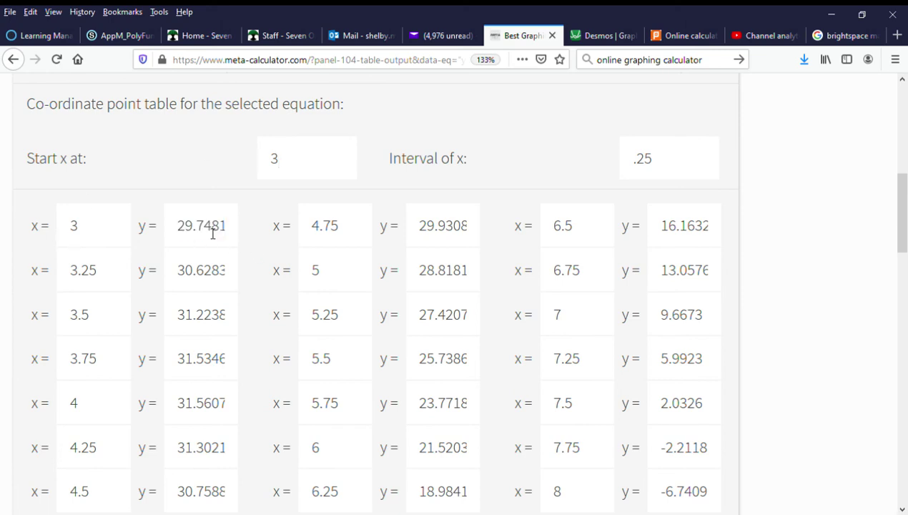
# Step: Return to the football table and questions a–e on page 10 of the notes PDF
pyautogui.click(115, 36)
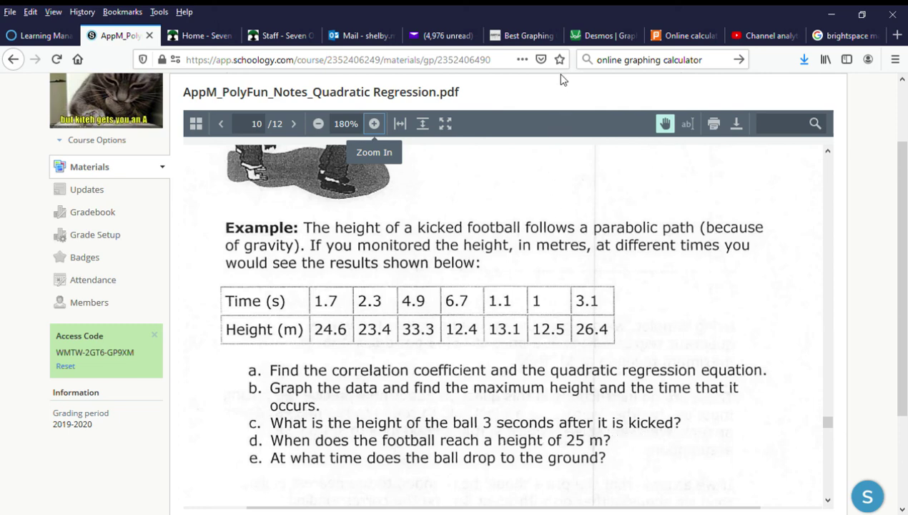
# Step: Clear the point labels from the Desmos graph, keeping the table with 29.7481 at x = 3
pyautogui.click(592, 40)
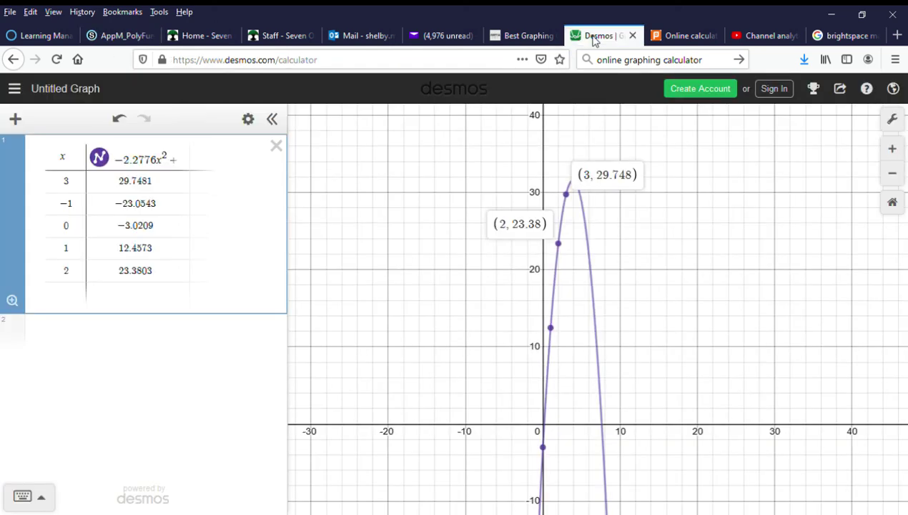
pyautogui.click(531, 249)
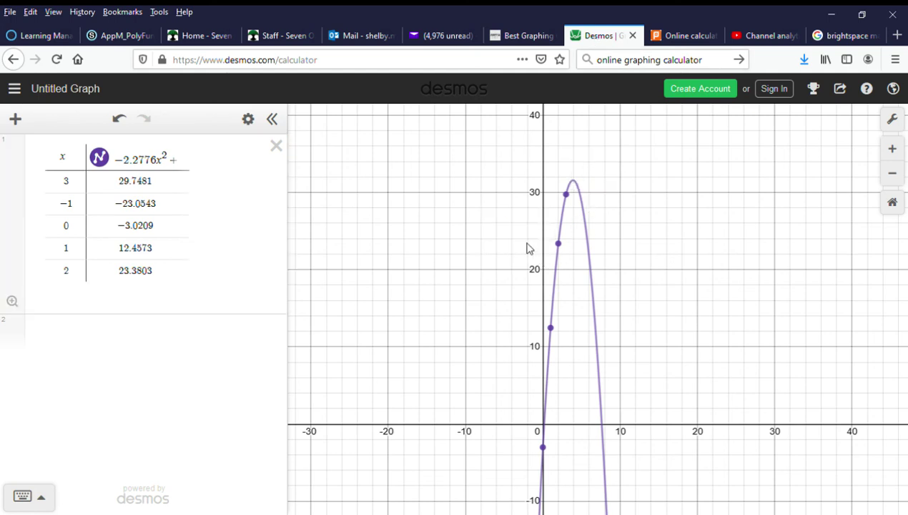
# Step: Add Equation 2, y=25, graphing a horizontal line across the football parabola
pyautogui.click(518, 38)
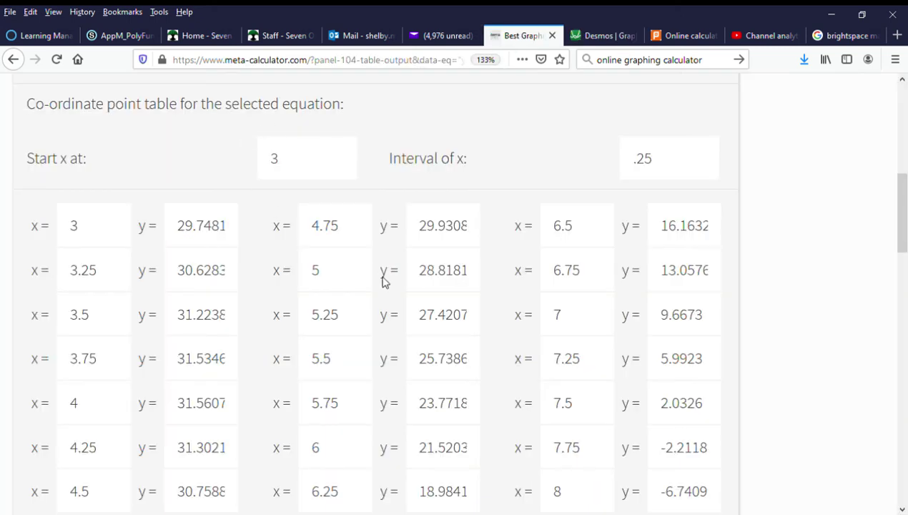
pyautogui.scroll(2, 429, 293)
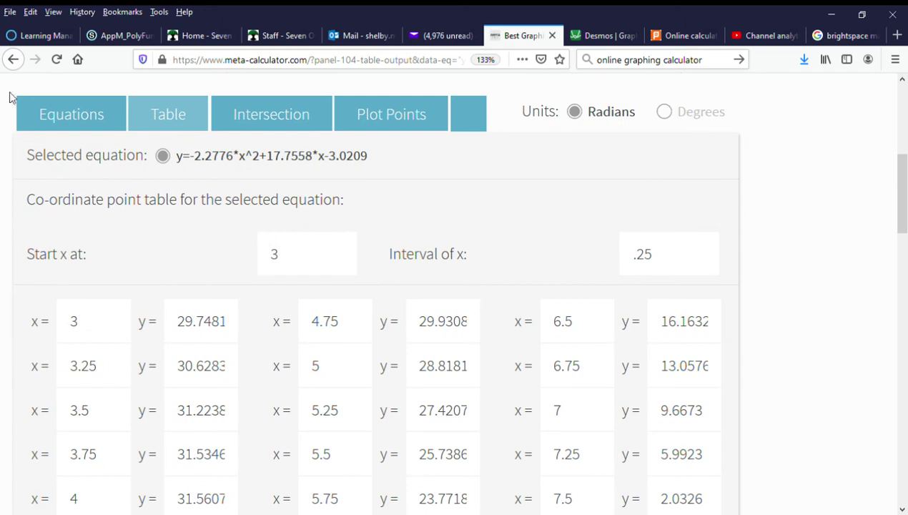
pyautogui.click(69, 116)
pyautogui.click(345, 155)
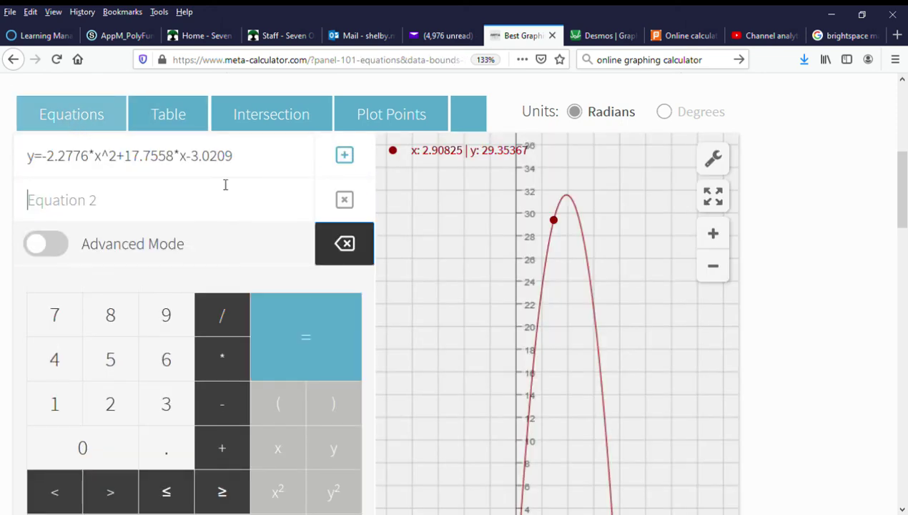
pyautogui.click(75, 201)
pyautogui.write('25')
pyautogui.press('Home')
pyautogui.write('y=')
pyautogui.press('End')
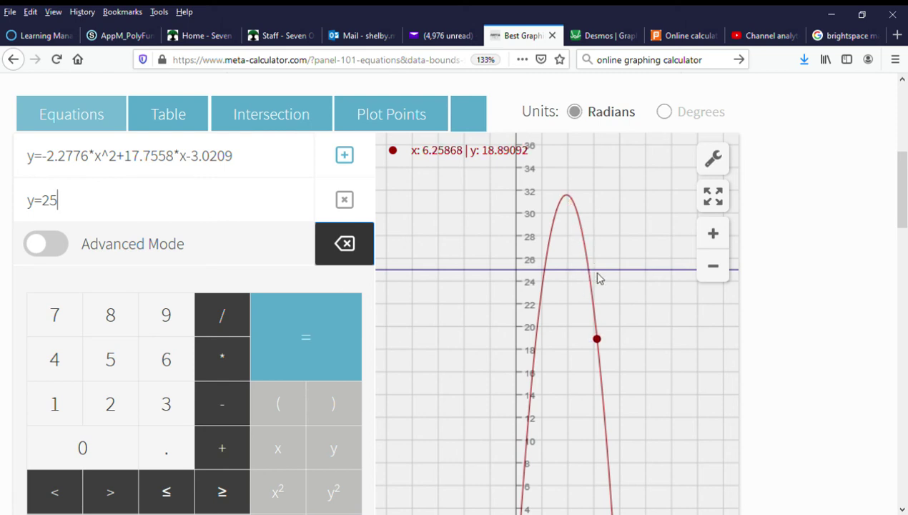
# Step: Plot the parabola's intersections with y=25 at (2.1976, 24.9998) and (5.5982, 25)
pyautogui.click(286, 118)
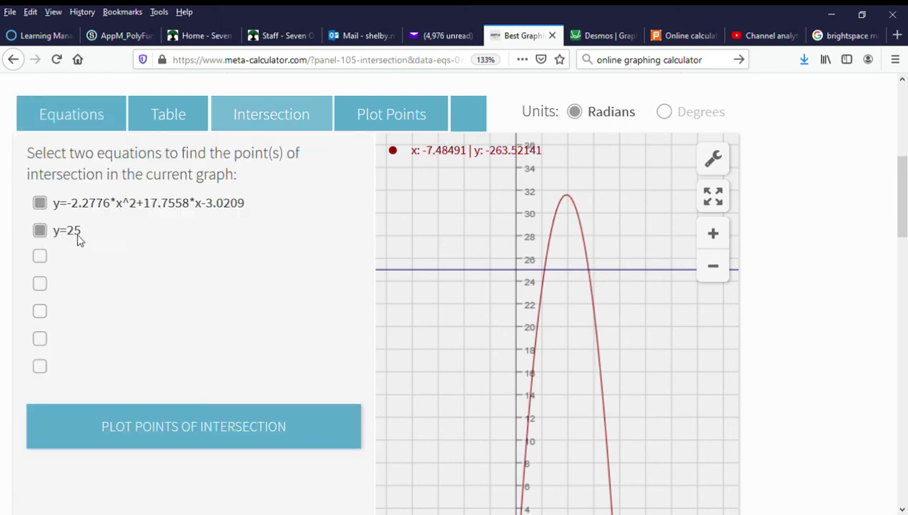
pyautogui.click(203, 439)
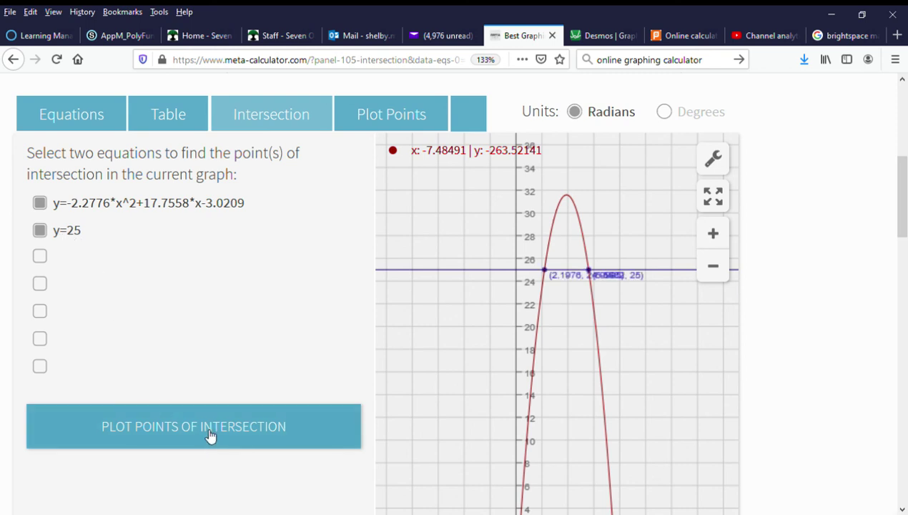
pyautogui.click(723, 234)
pyautogui.moveTo(644, 221); pyautogui.dragTo(573, 446)
pyautogui.moveTo(629, 278); pyautogui.dragTo(681, 379)
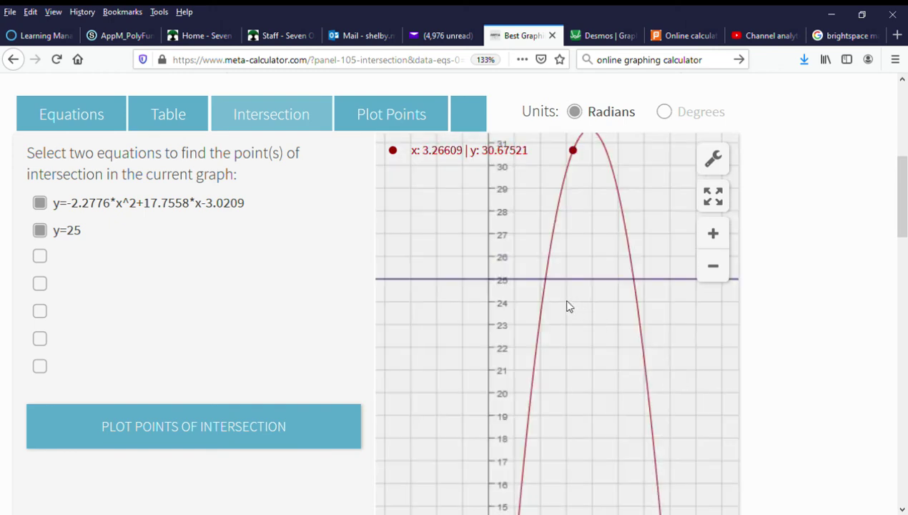
pyautogui.click(208, 431)
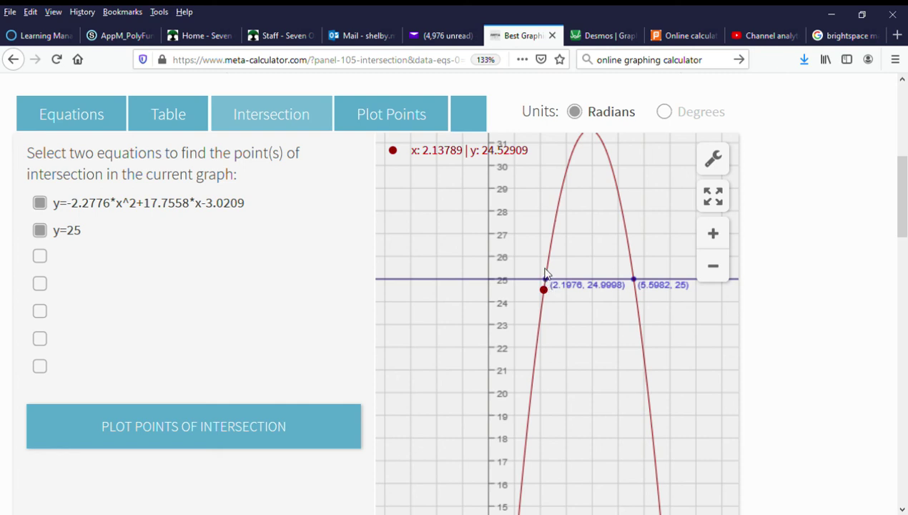
# Step: Show the football table and questions a–e on page 10 of the Quadratic Regression notes
pyautogui.click(120, 35)
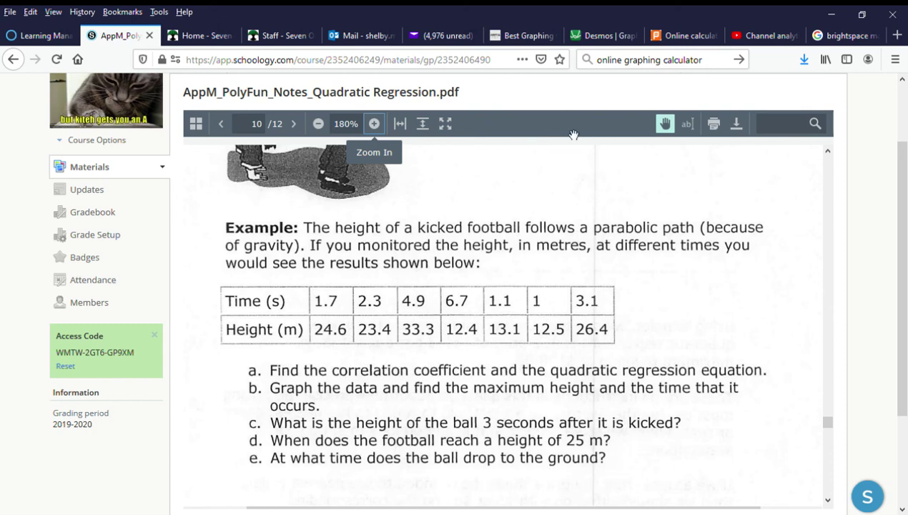
# Step: Pin the Desmos parabola's x-intercept label at (7.622, 0), where the ball lands
pyautogui.click(609, 42)
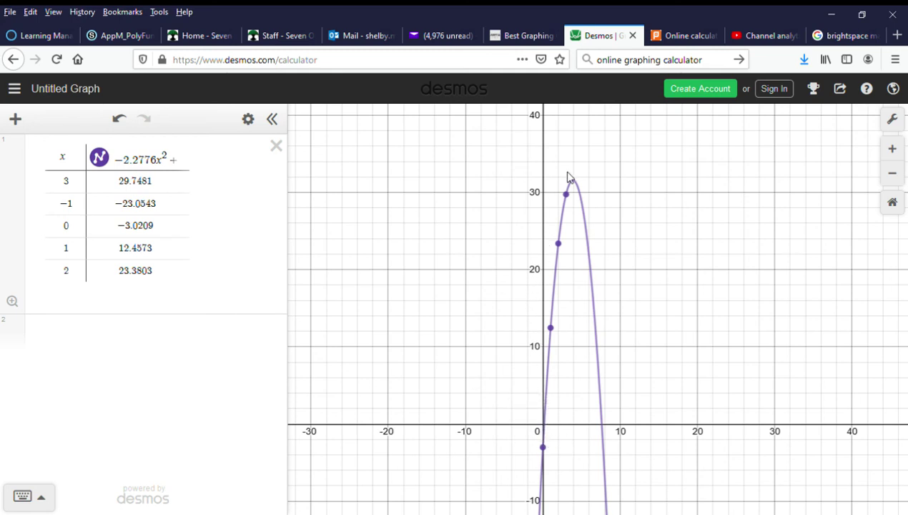
pyautogui.moveTo(610, 430)
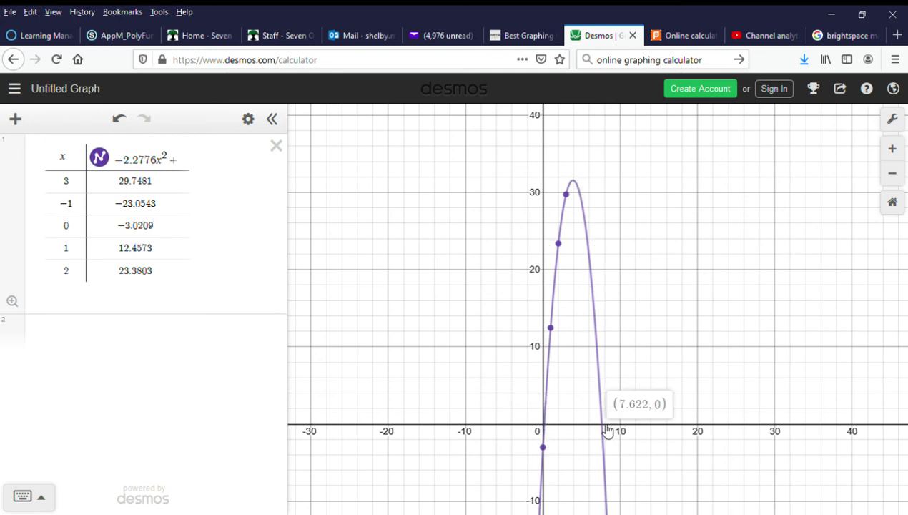
pyautogui.click(605, 427)
pyautogui.moveTo(636, 412); pyautogui.dragTo(638, 411)
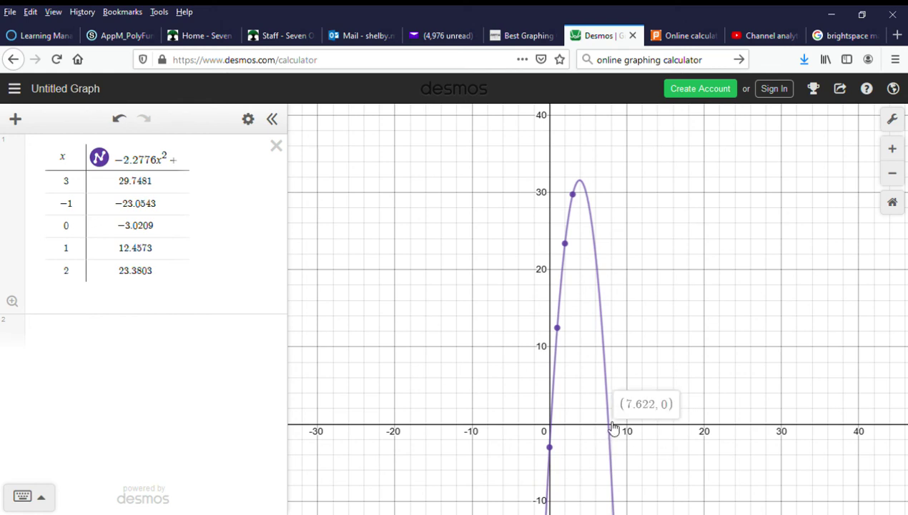
# Step: Back in the graphing view, zoom out twice and pan to centre the whole parabola
pyautogui.click(612, 426)
pyautogui.click(526, 41)
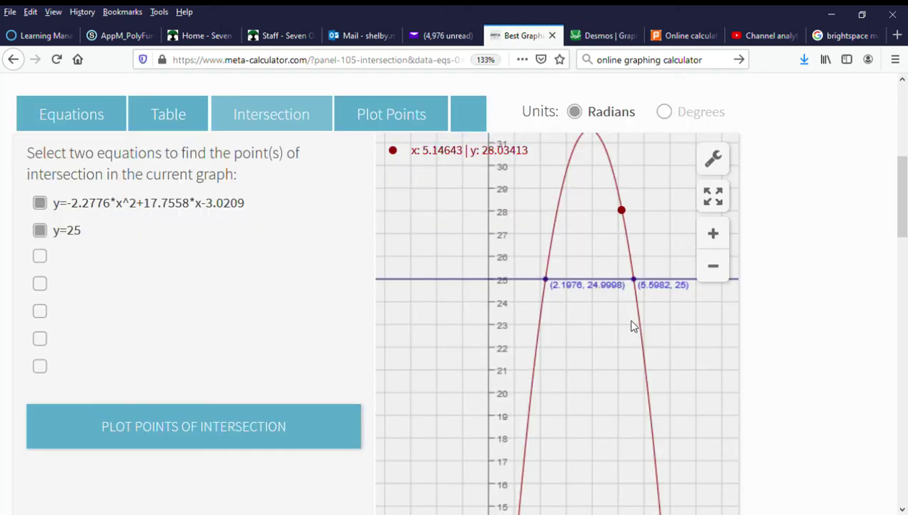
pyautogui.moveTo(649, 229); pyautogui.dragTo(649, 320)
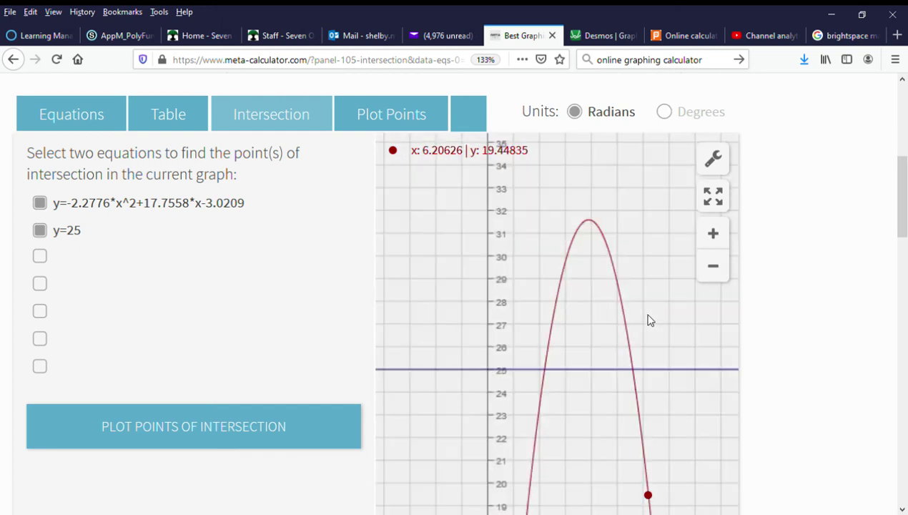
pyautogui.click(713, 265)
pyautogui.moveTo(675, 341); pyautogui.dragTo(669, 214)
pyautogui.click(713, 265)
pyautogui.moveTo(661, 326); pyautogui.dragTo(631, 278)
# Step: Change the second equation from y=25 to y=0
pyautogui.click(75, 114)
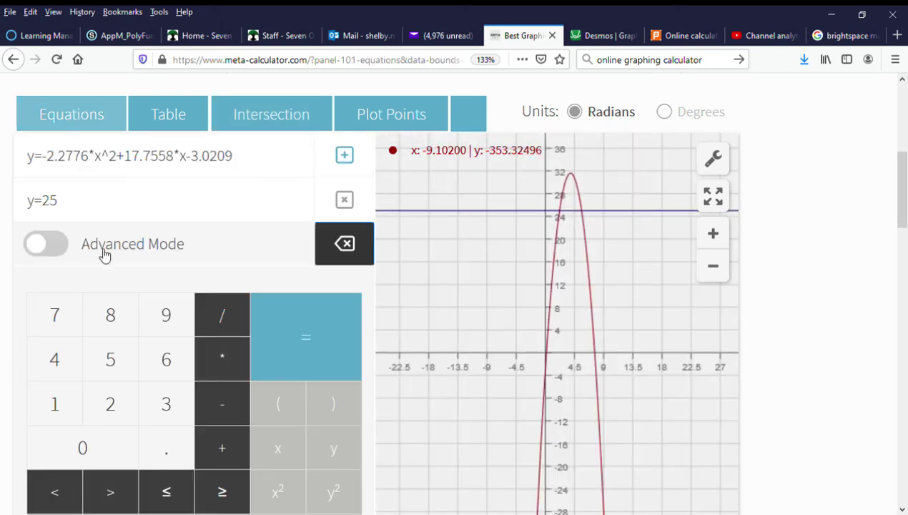
pyautogui.moveTo(64, 201); pyautogui.dragTo(13, 196)
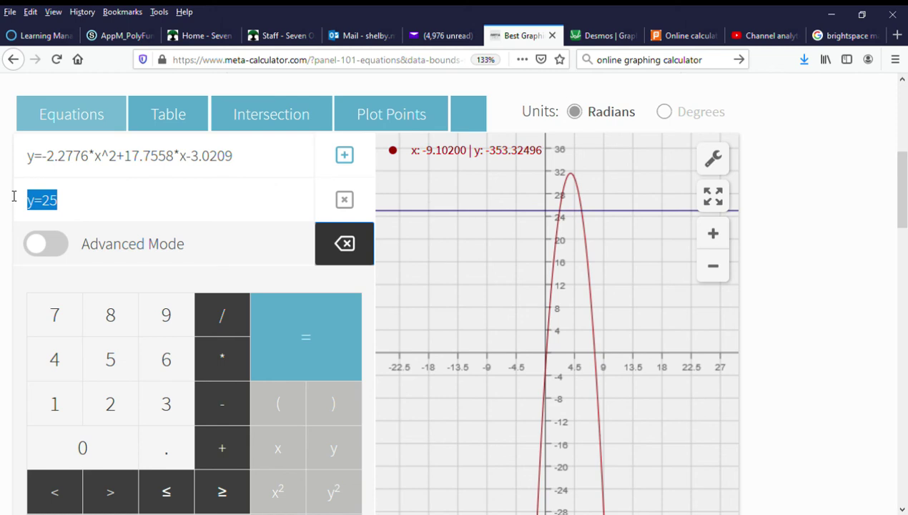
pyautogui.write('0')
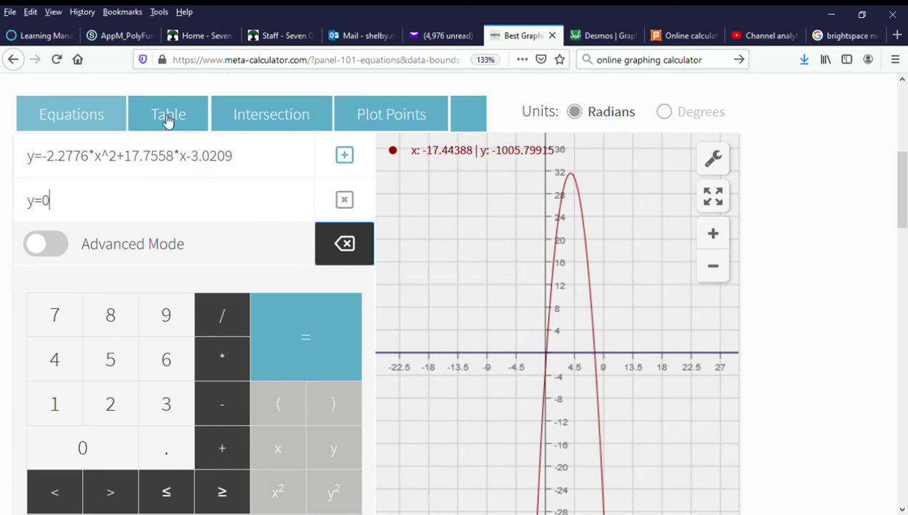
# Step: Plot the parabola's intersections with y=0, showing (0.174, 0.0001) and (7.6218, -0.0003)
pyautogui.click(282, 120)
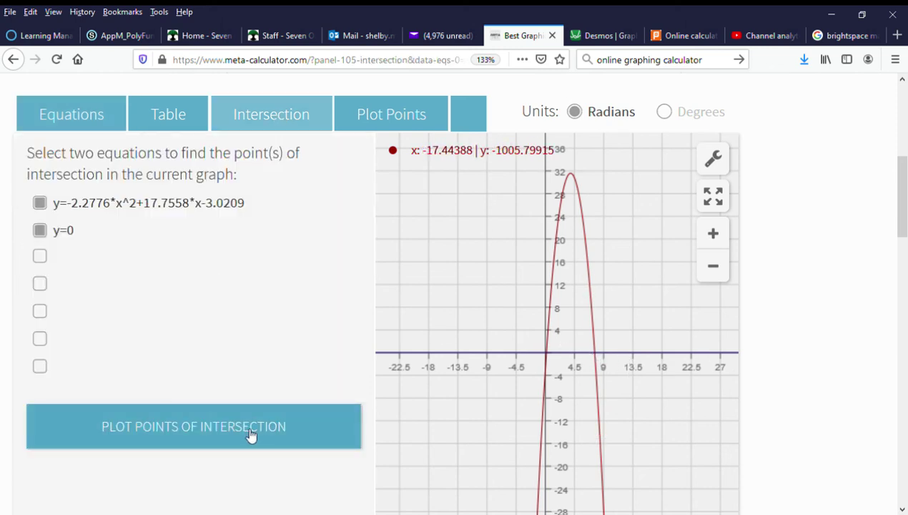
pyautogui.click(248, 436)
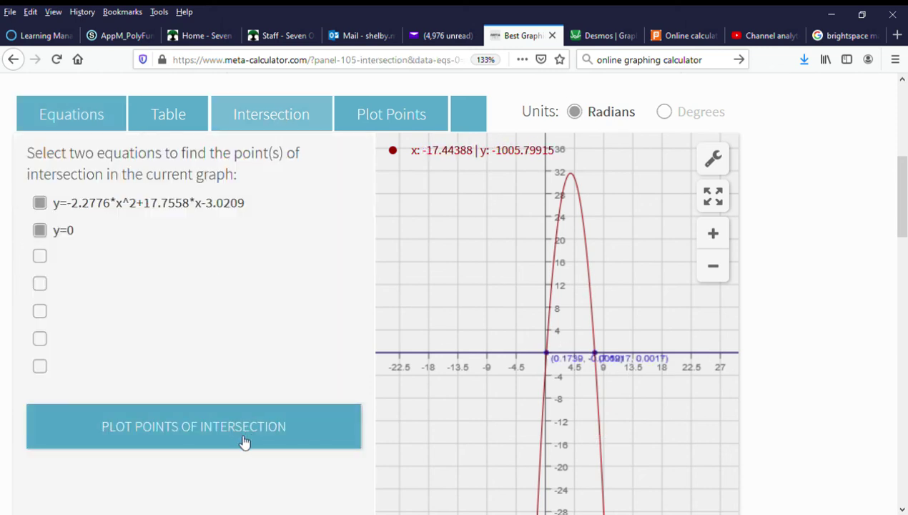
pyautogui.click(713, 233)
pyautogui.moveTo(486, 323); pyautogui.dragTo(356, 290)
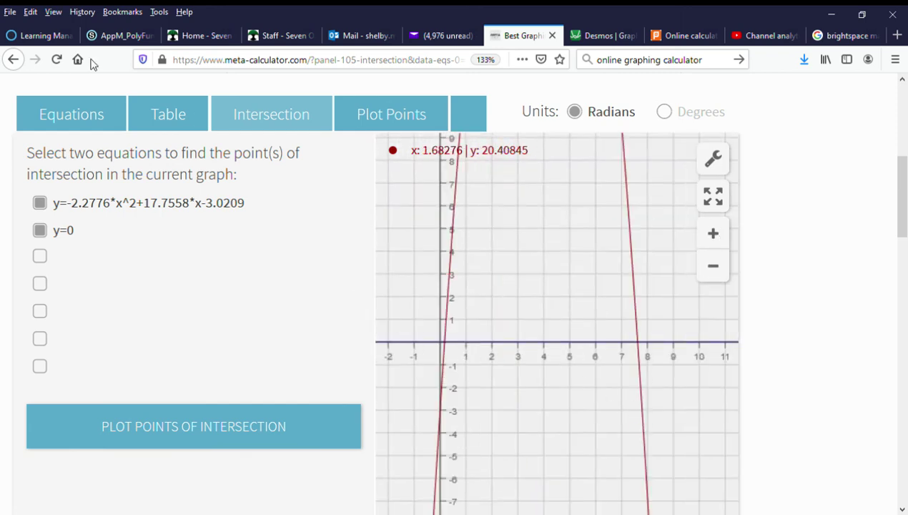
pyautogui.click(256, 423)
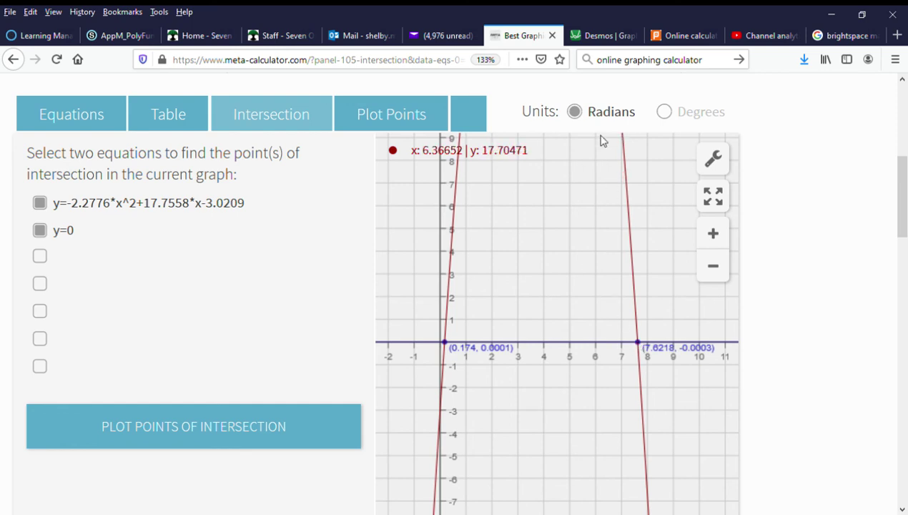
# Step: Return to PlanetCalc and scroll through the quadratic regression inputs and graph
pyautogui.click(685, 40)
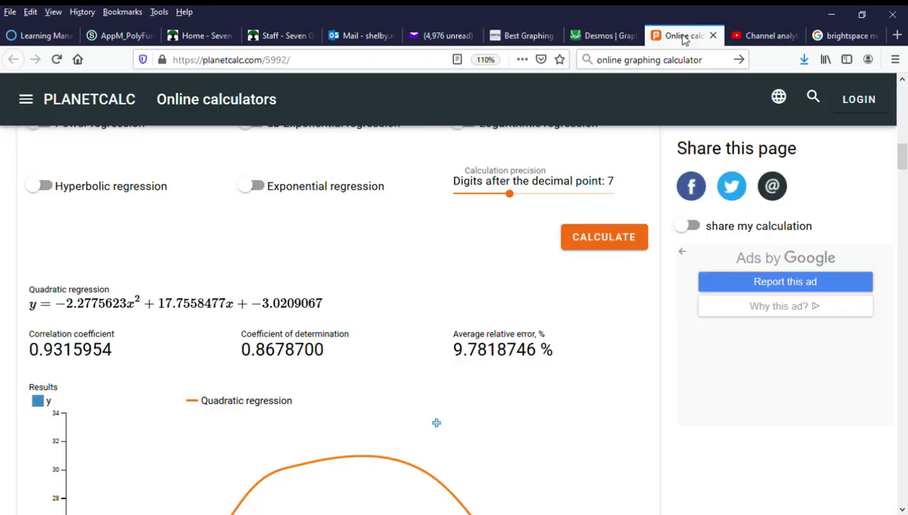
pyautogui.scroll(8, 372, 371)
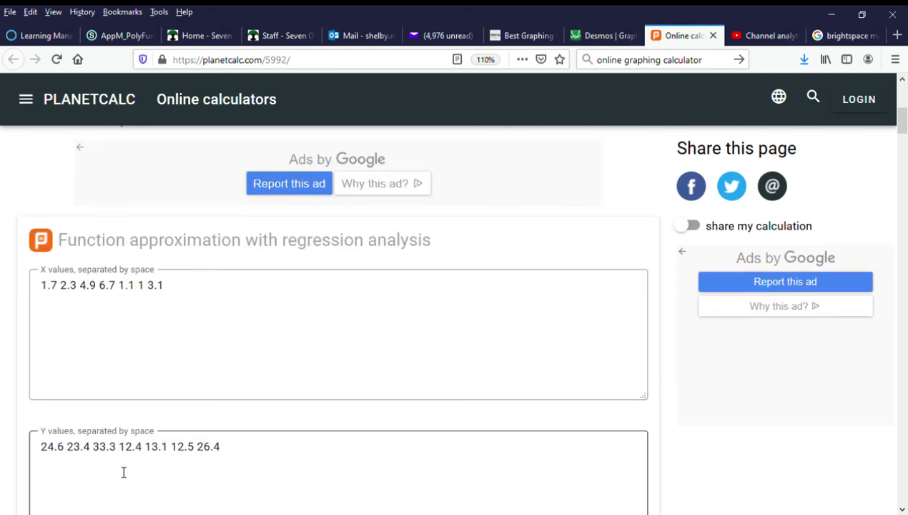
pyautogui.scroll(-8, 128, 474)
pyautogui.scroll(-2, 131, 474)
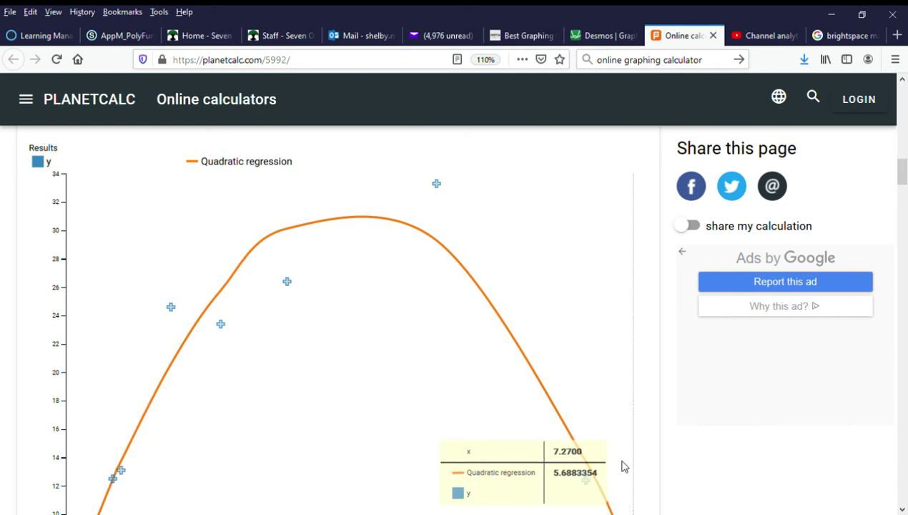
pyautogui.scroll(3, 204, 344)
# Step: Highlight the correlation coefficient 0.9315954 in the regression results
pyautogui.moveTo(115, 351); pyautogui.dragTo(19, 350)
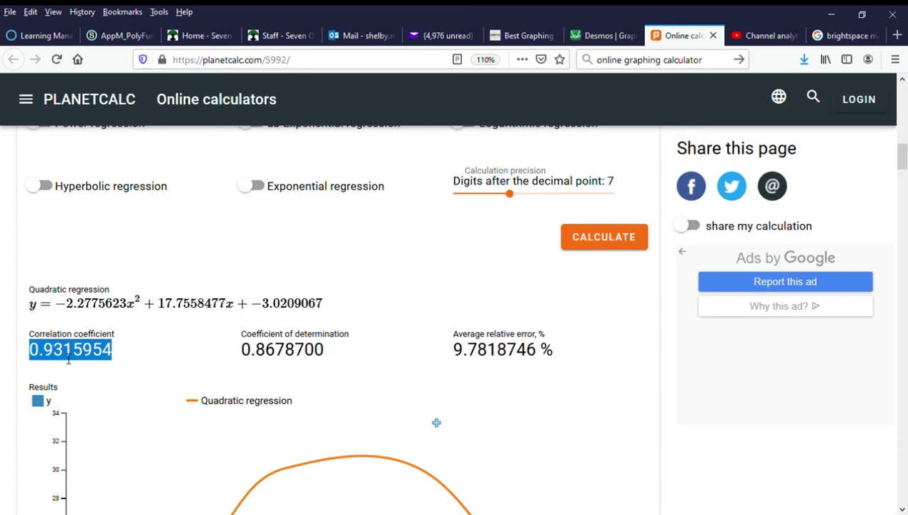
pyautogui.click(69, 359)
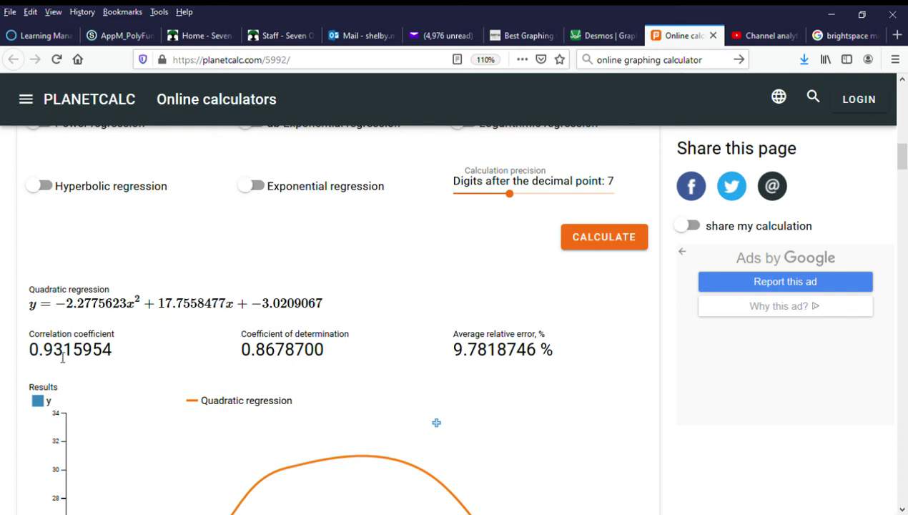
pyautogui.moveTo(67, 356); pyautogui.dragTo(44, 352)
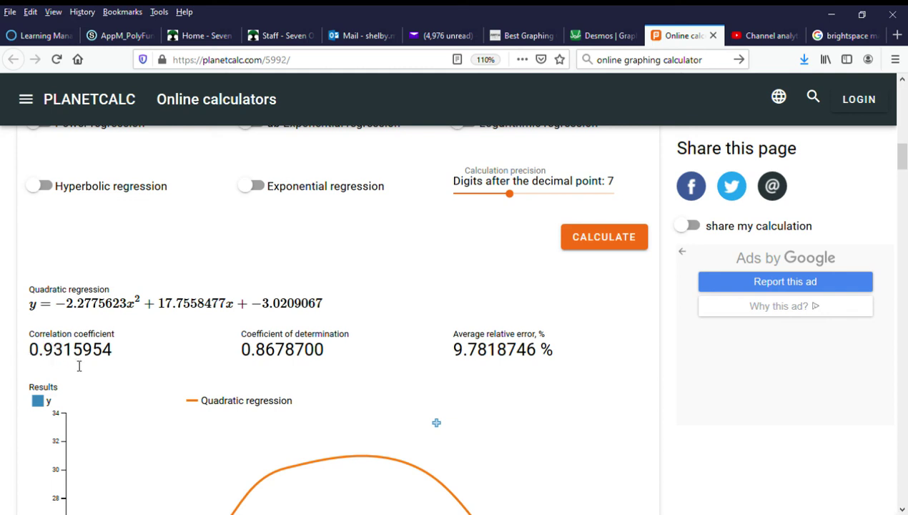